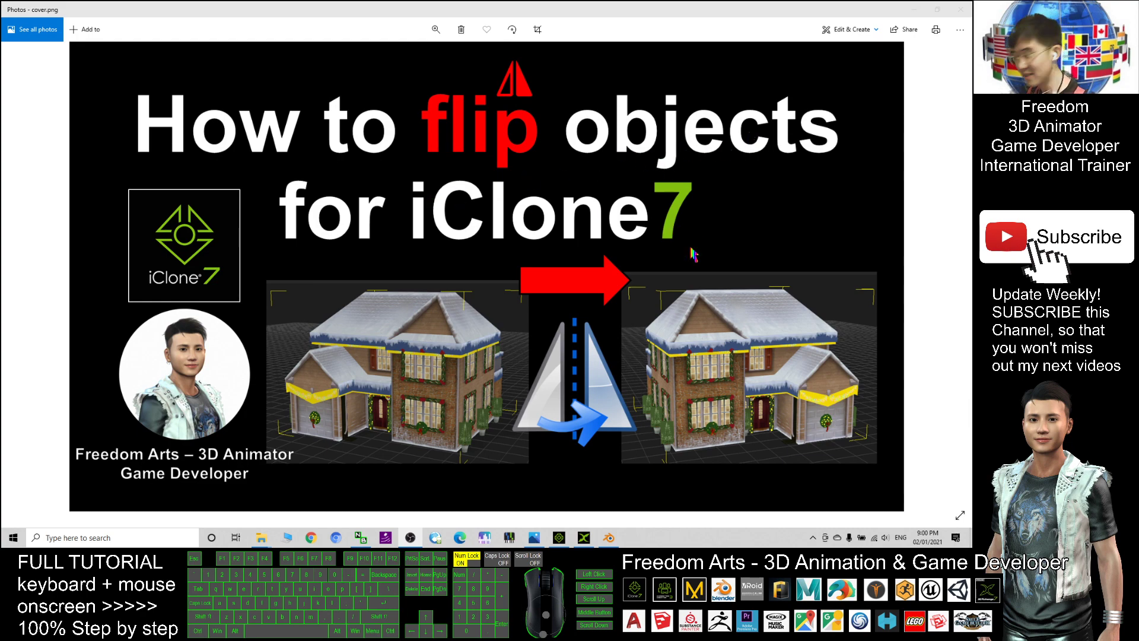
Step: Bring up the iClone 7 house project and orbit until the garage faces front
left_click(559, 538)
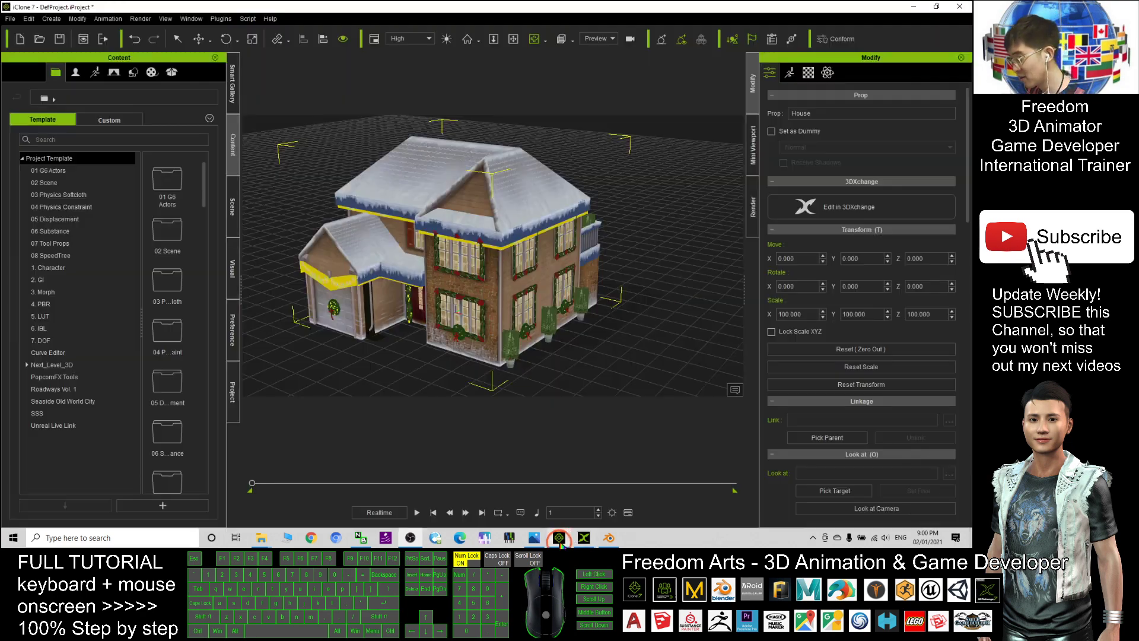
scroll(436, 224, "down", 3)
key("c")
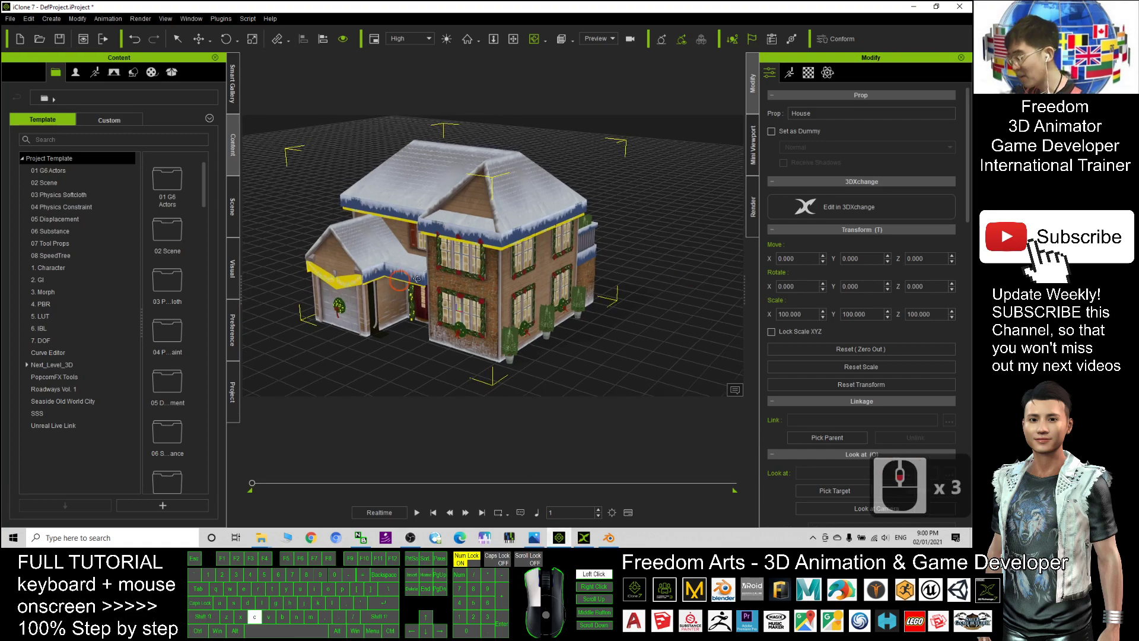
left_click_drag(436, 224, 390, 306)
scroll(551, 288, "up", 8)
scroll(551, 288, "up", 3)
key("x")
key("c")
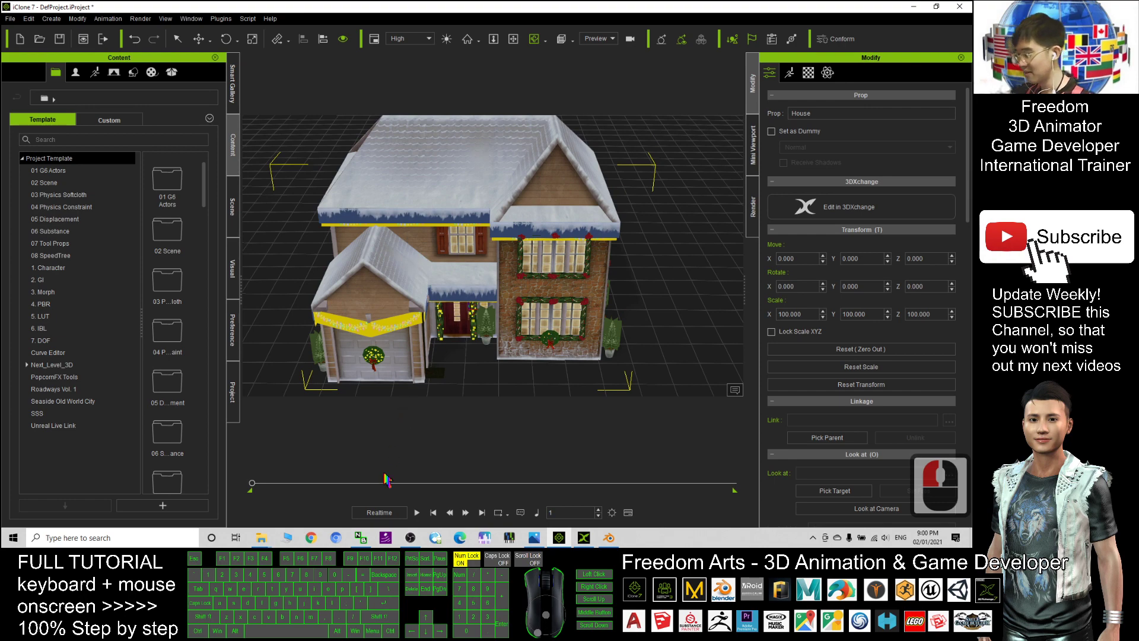
Step: Orbit around the house from above and both sides, then select the house prop
left_click_drag(399, 241, 558, 210)
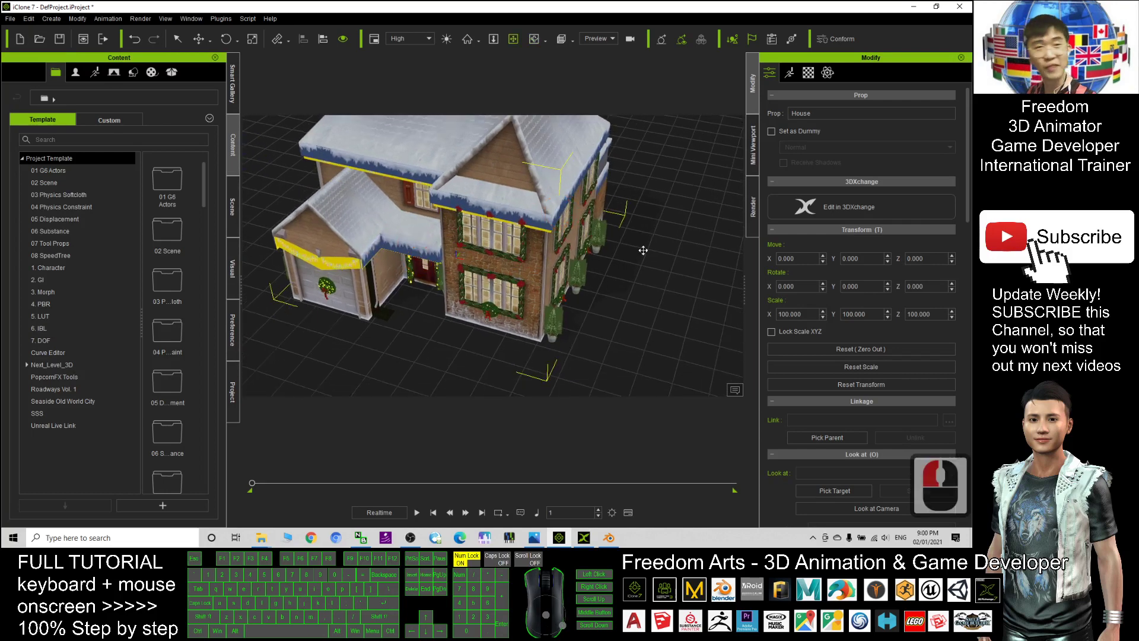
left_click_drag(666, 257, 742, 249)
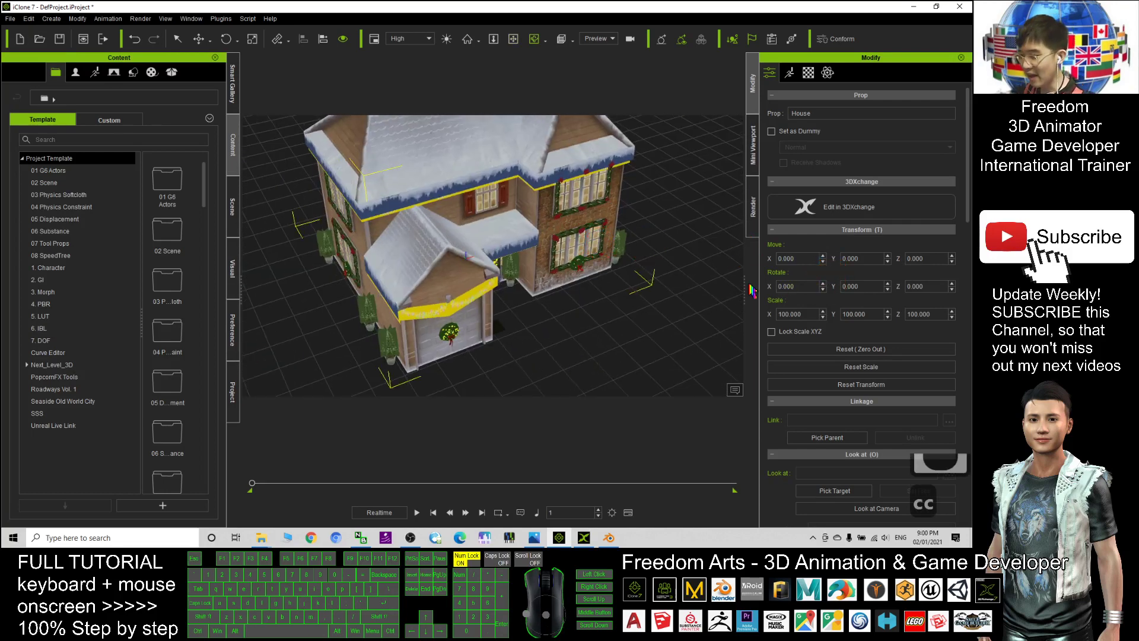
left_click_drag(505, 261, 452, 200)
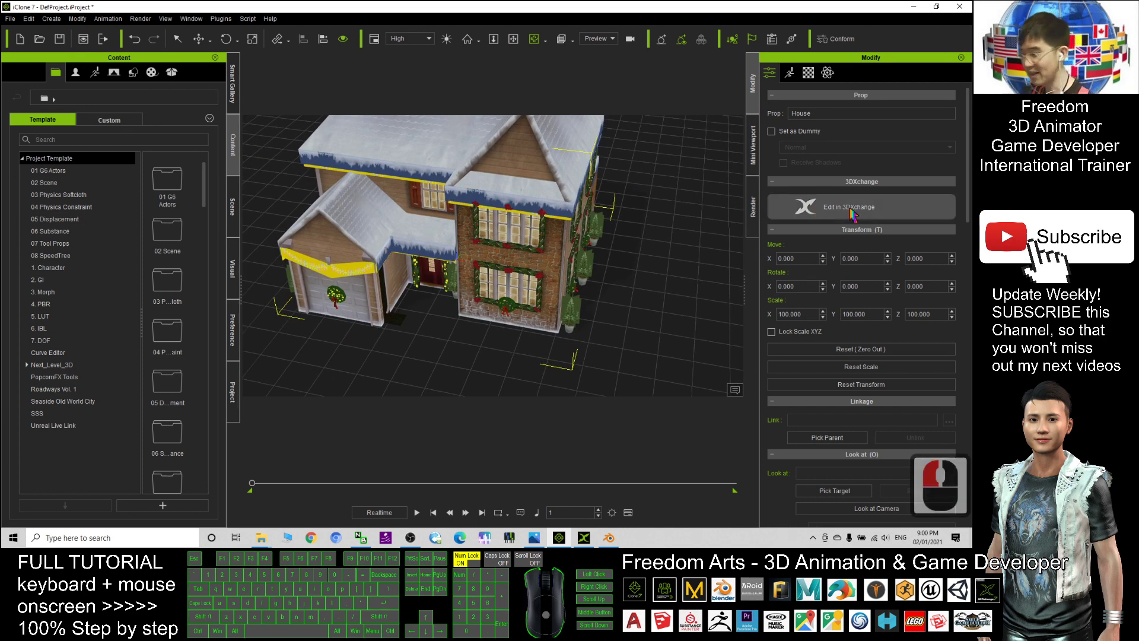
left_click_drag(561, 196, 416, 256)
left_click(518, 229)
key("c")
scroll(418, 255, "down", 7)
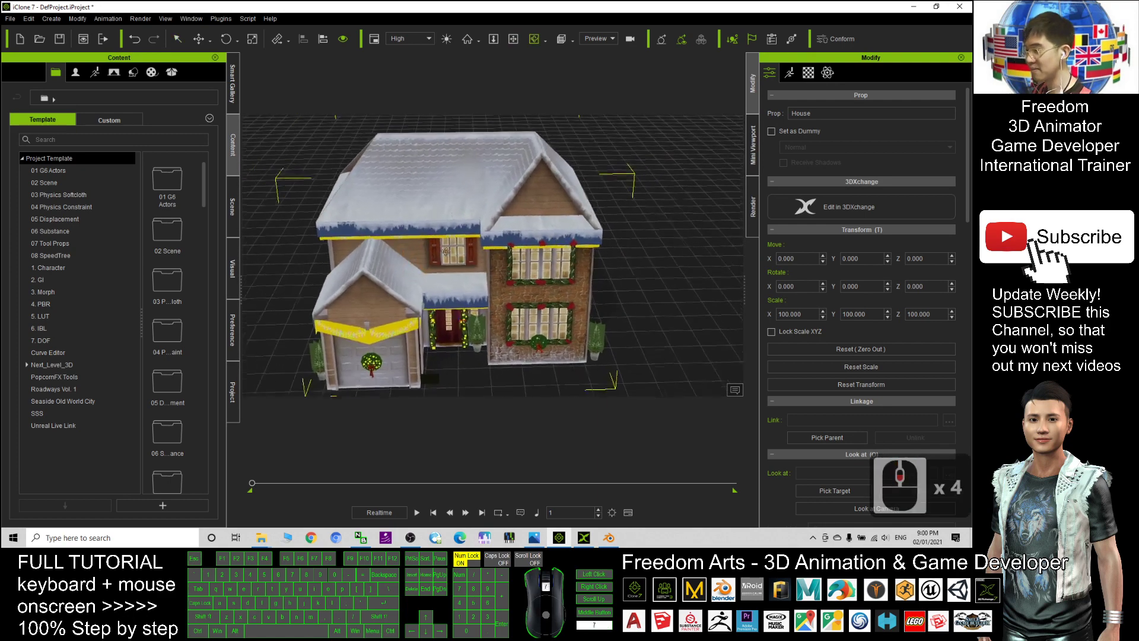
Step: Send the house prop to 3DXchange and view it from a higher angle
left_click(850, 208)
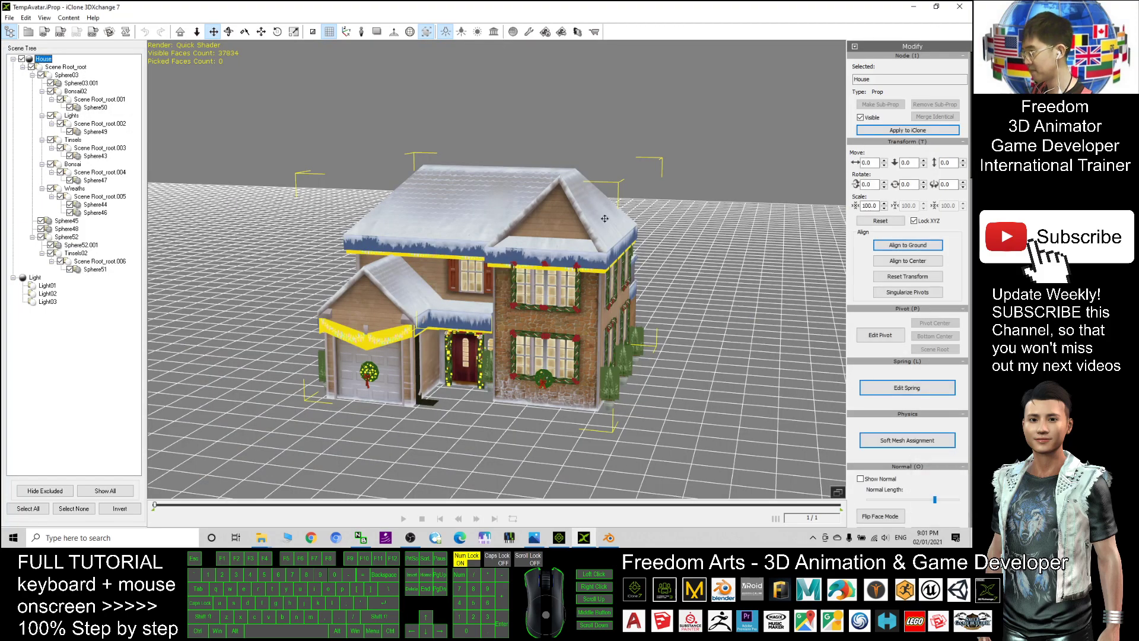
key("c")
left_click_drag(604, 219, 145, 72)
key("x")
key("c")
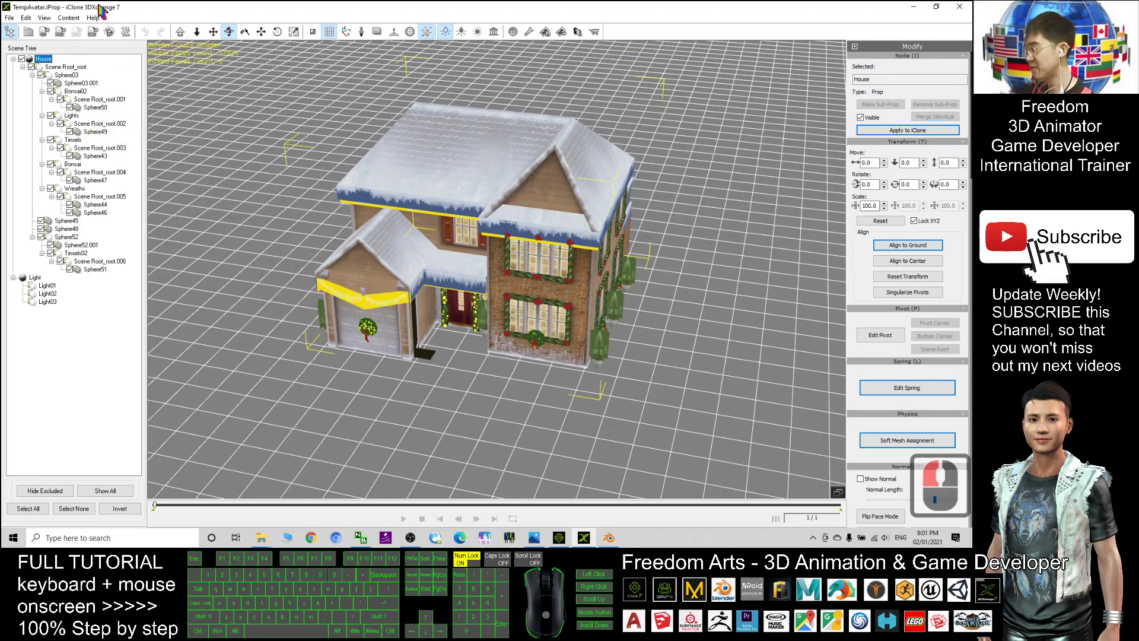
Step: Set the FBX export destination folder to the Desktop
left_click(62, 39)
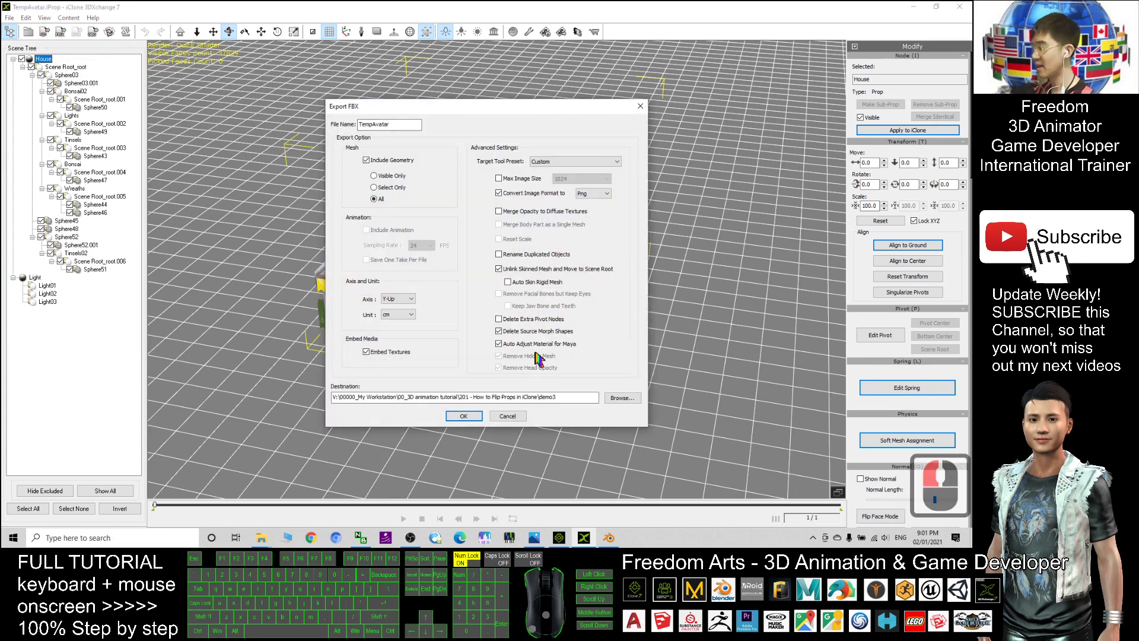
left_click(620, 398)
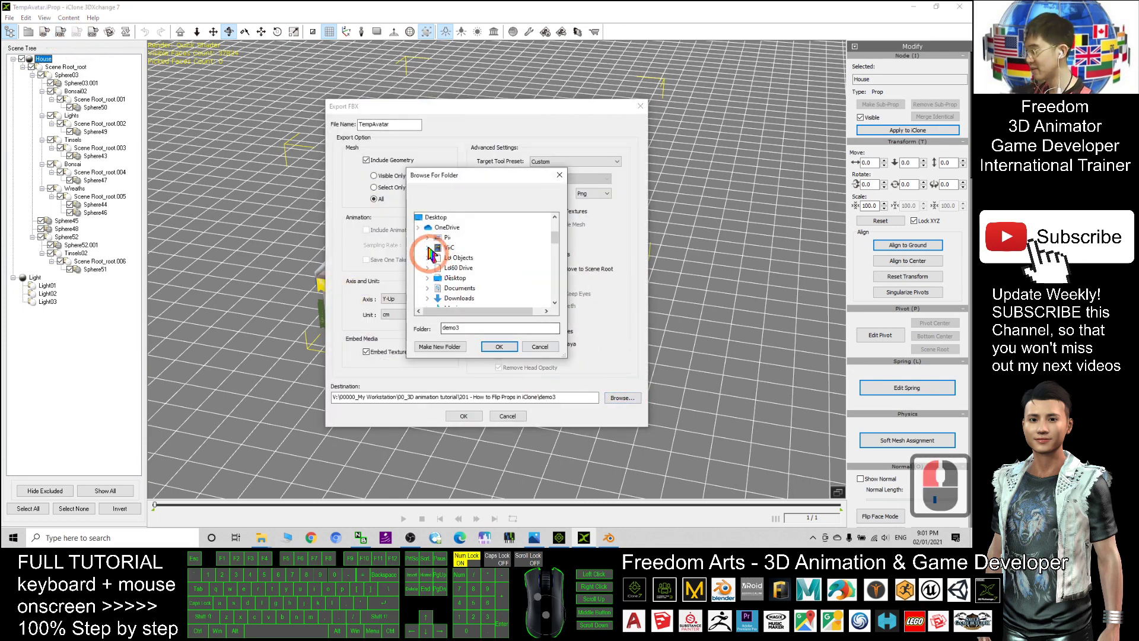
scroll(460, 255, "up", 8)
left_click(435, 217)
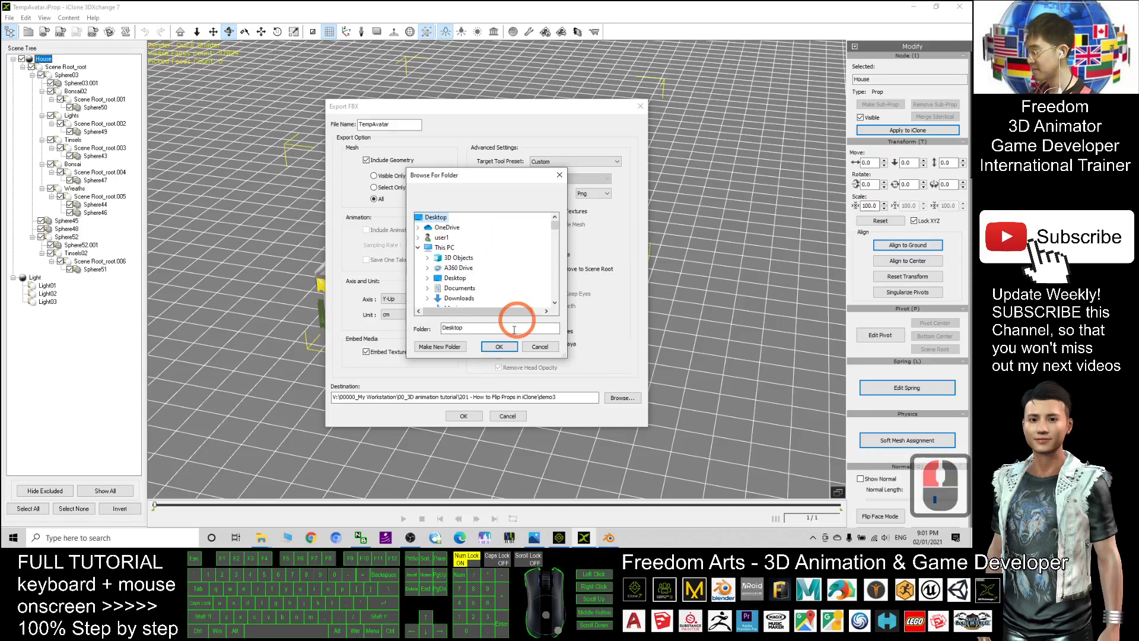
left_click(499, 346)
Step: Rename the export from TempAvatar to 'house' and run the FBX export through to completion
left_click(382, 124)
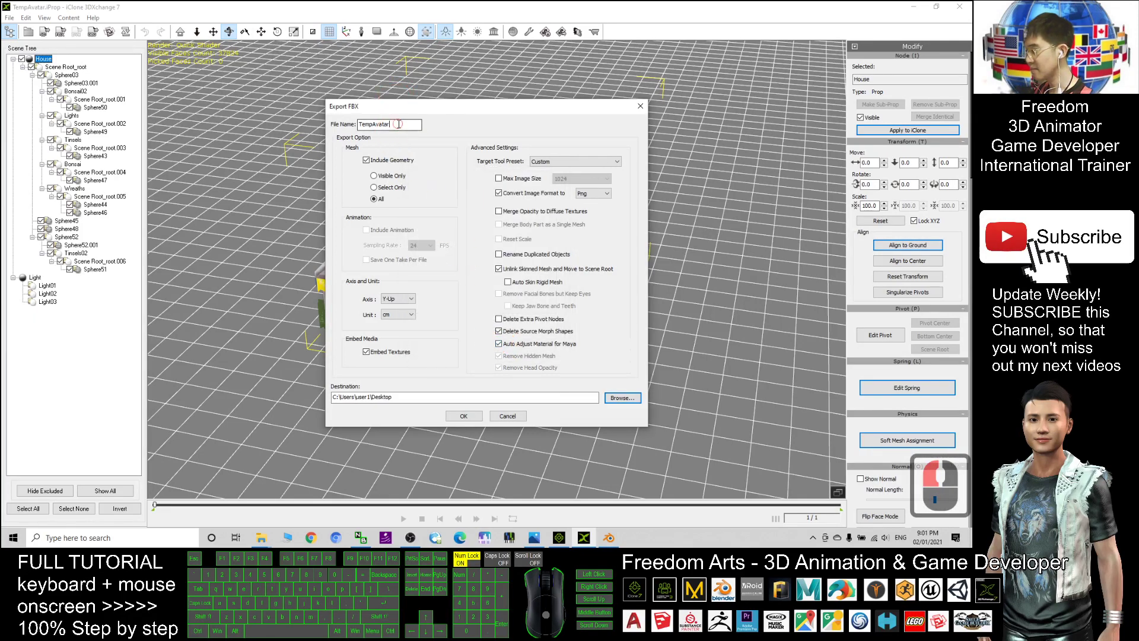
double_click(383, 124)
left_click_drag(445, 104, 667, 95)
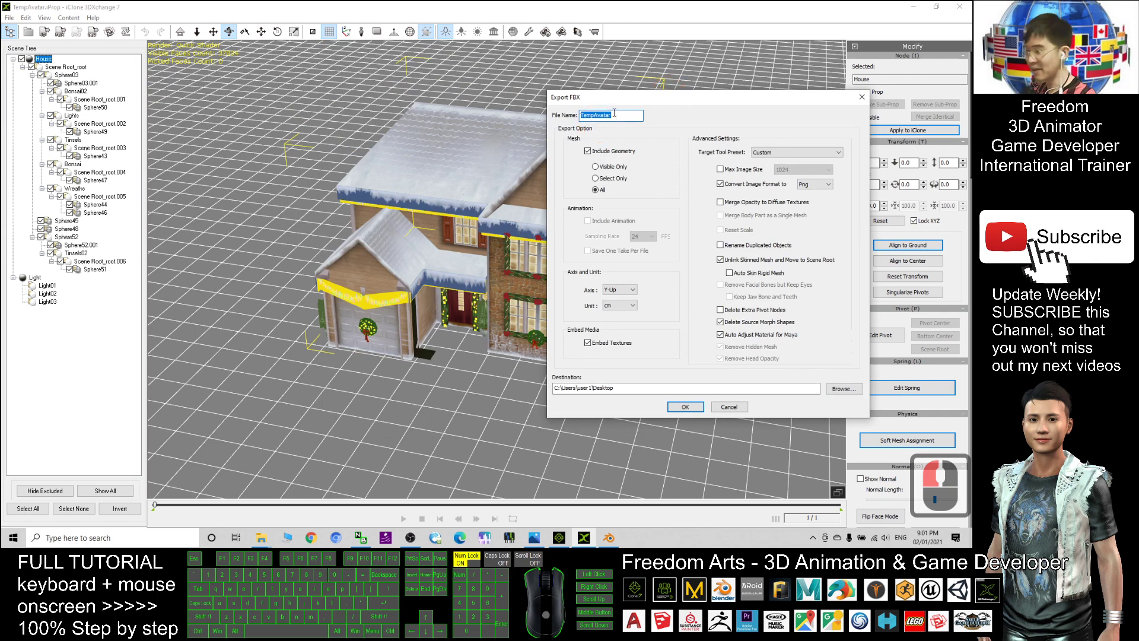
type("house")
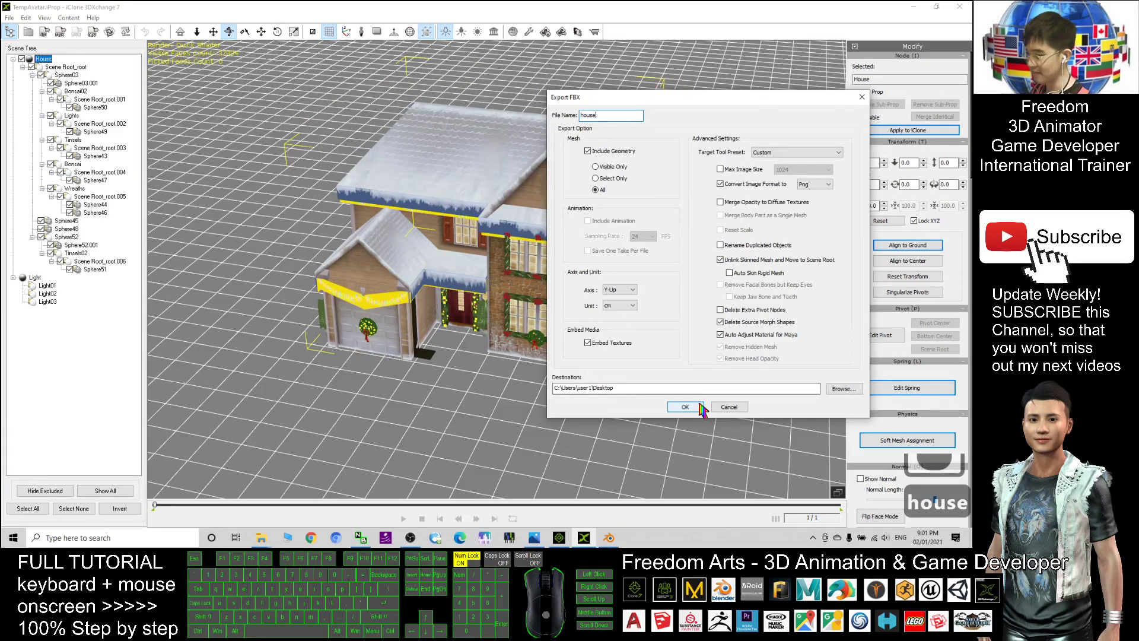
left_click(695, 408)
left_click(574, 299)
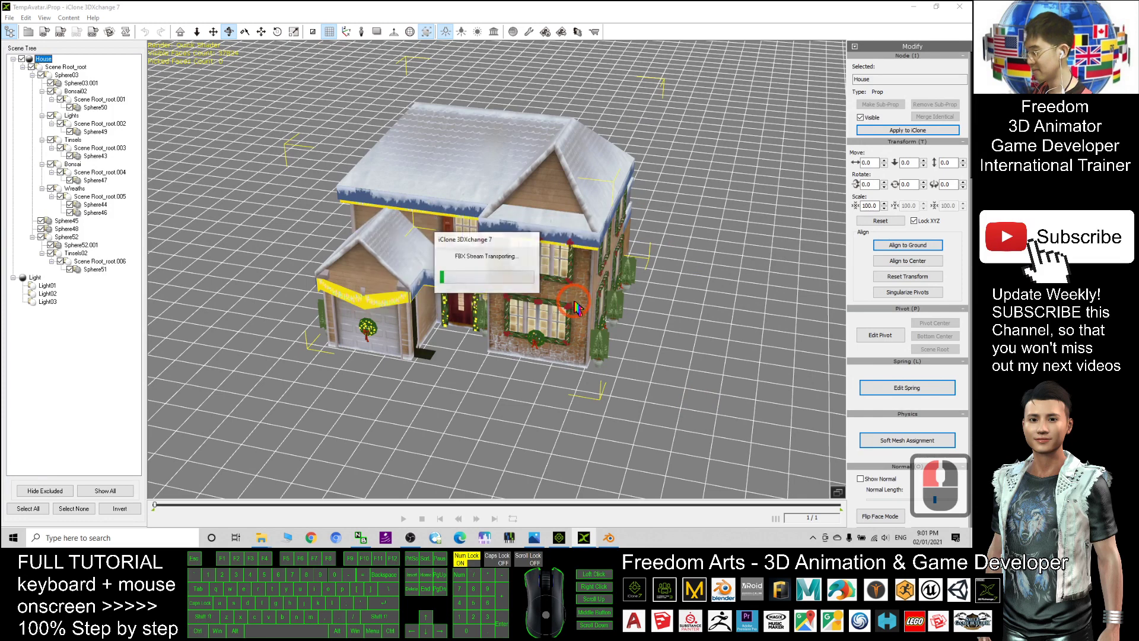
left_click(522, 288)
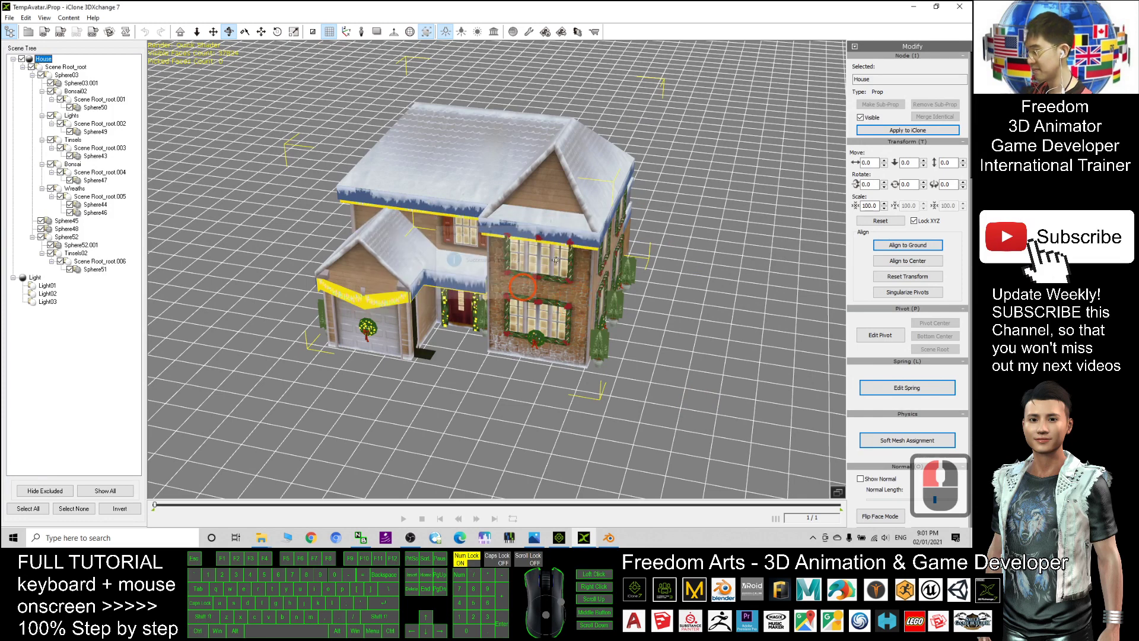
Step: Minimize 3DXchange, iClone 7 and the image viewer, and close the Videos folder window
left_click(913, 7)
left_click(912, 9)
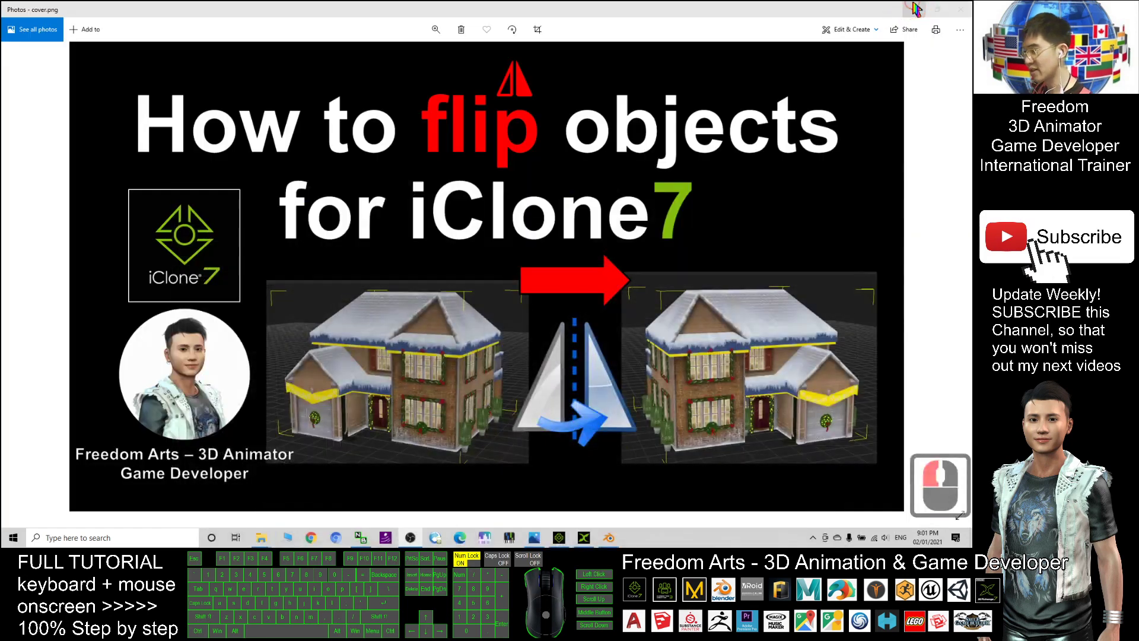
left_click(914, 9)
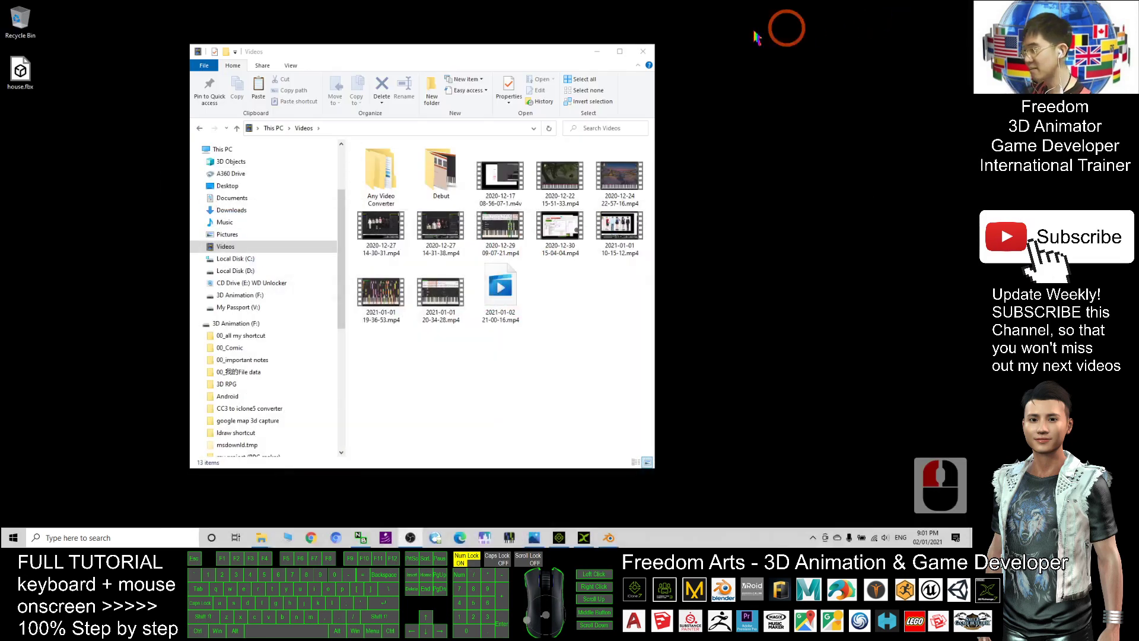
left_click(644, 52)
Step: Select house.fbx on the desktop, with 3DXchange briefly restored and minimized again
left_click(83, 76)
left_click(20, 75)
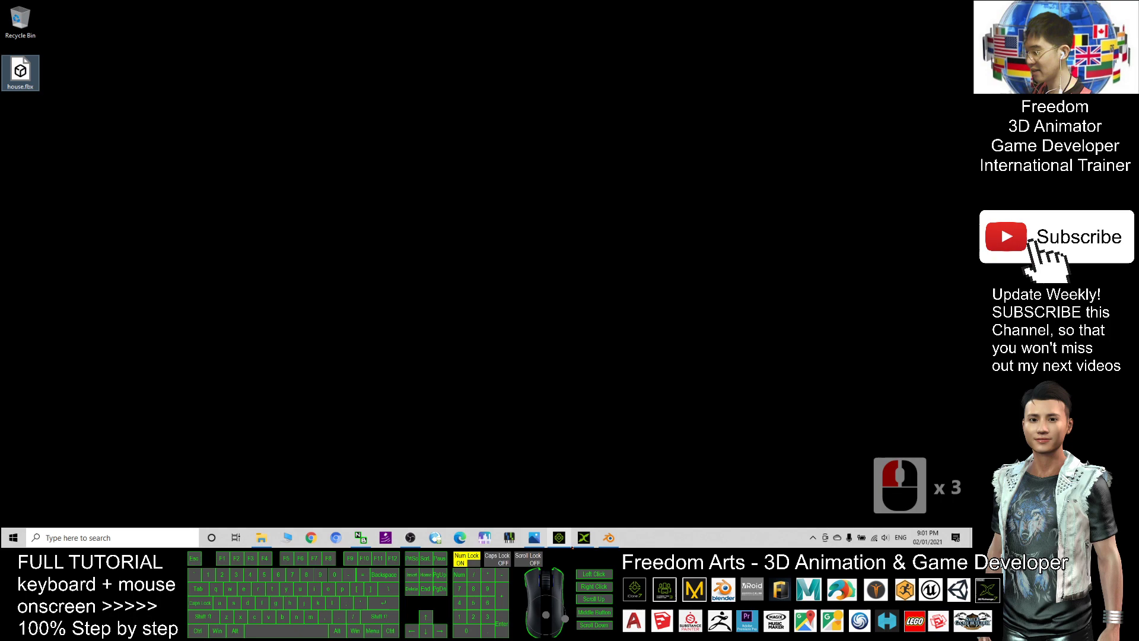
left_click(585, 538)
left_click(584, 537)
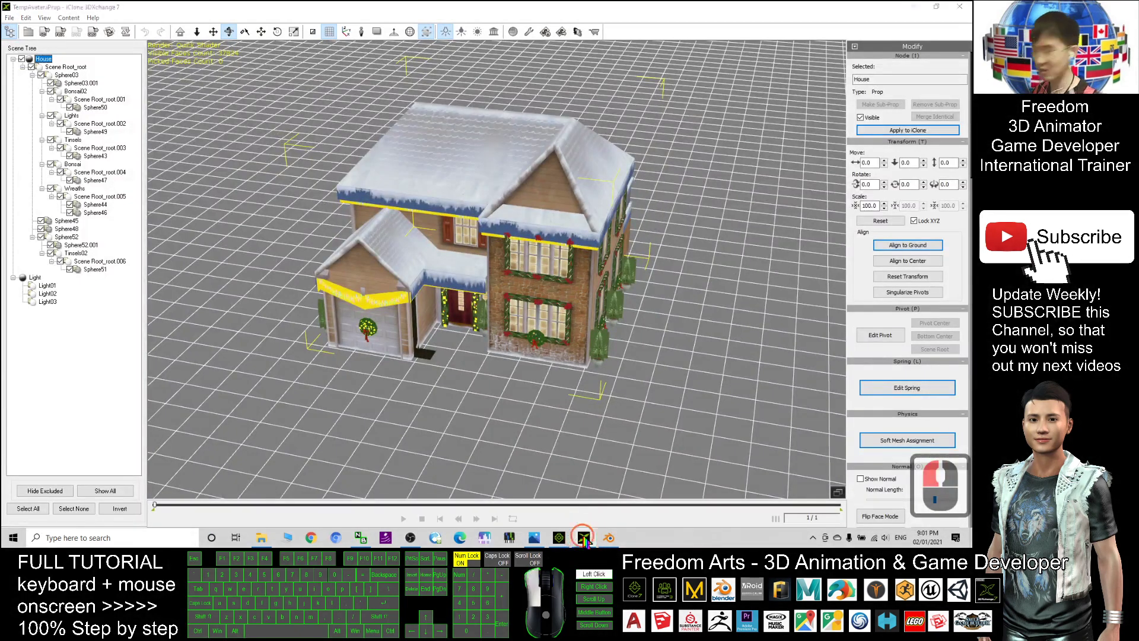
Step: Bring Blender forward and delete the default camera, cube and light
left_click(615, 541)
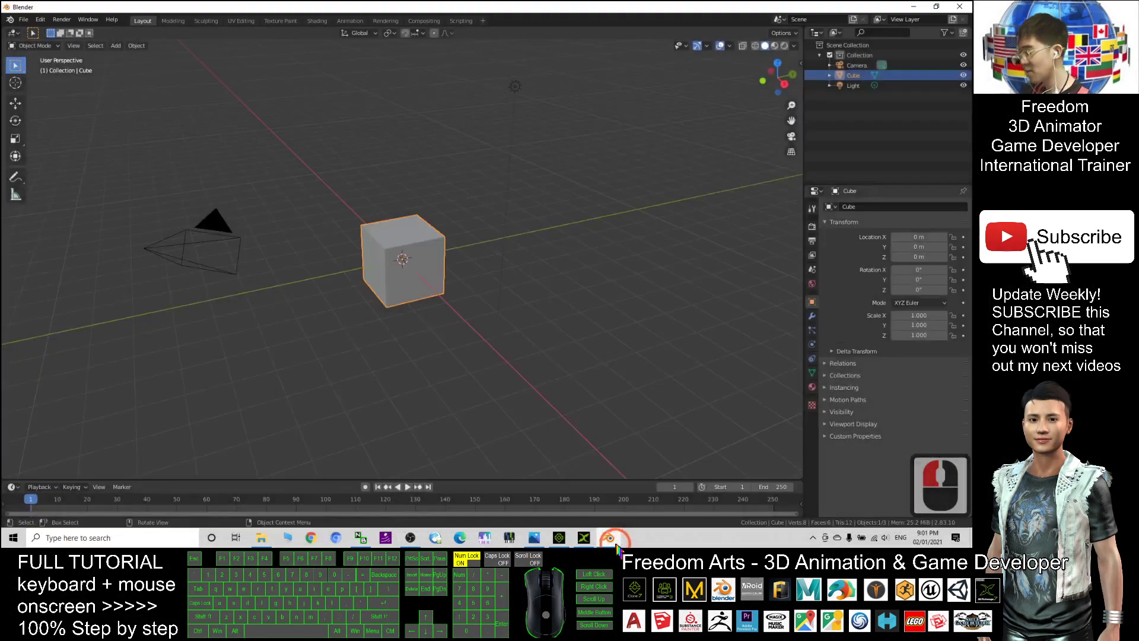
left_click_drag(471, 13, 580, 30)
left_click_drag(232, 168, 801, 427)
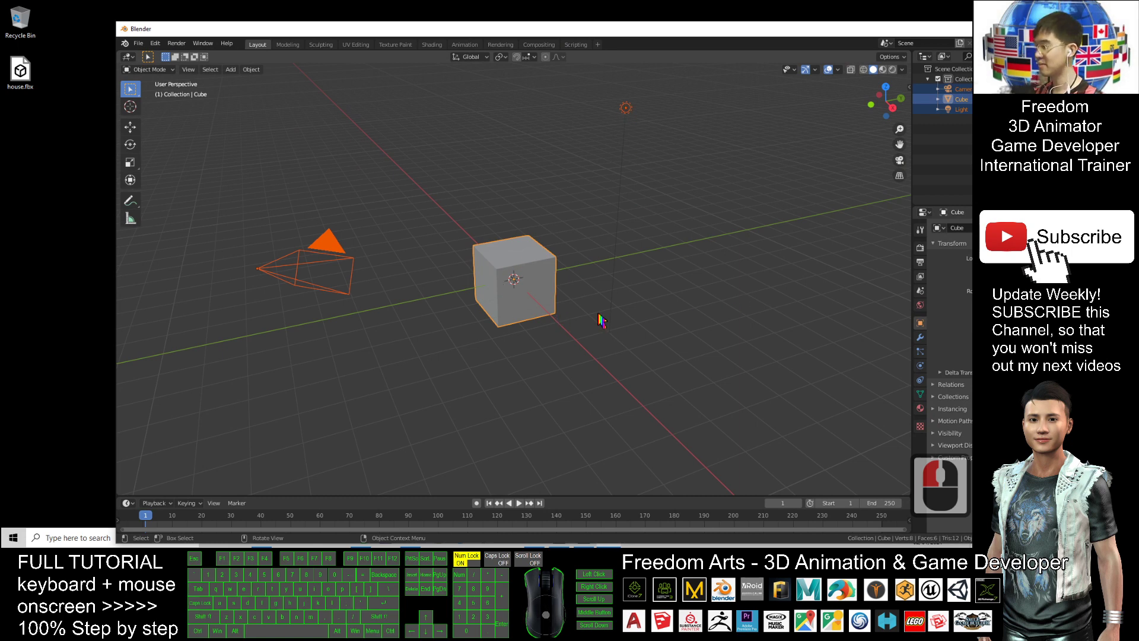
key("Delete")
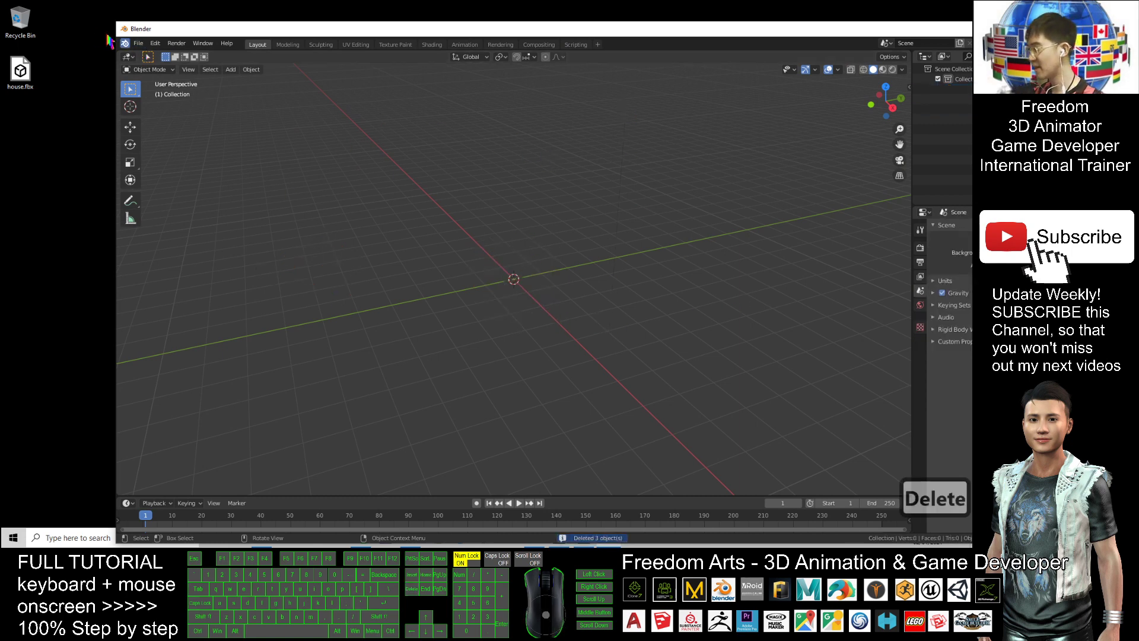
Step: Import house.fbx from the Desktop via File > Import > FBX
left_click(139, 45)
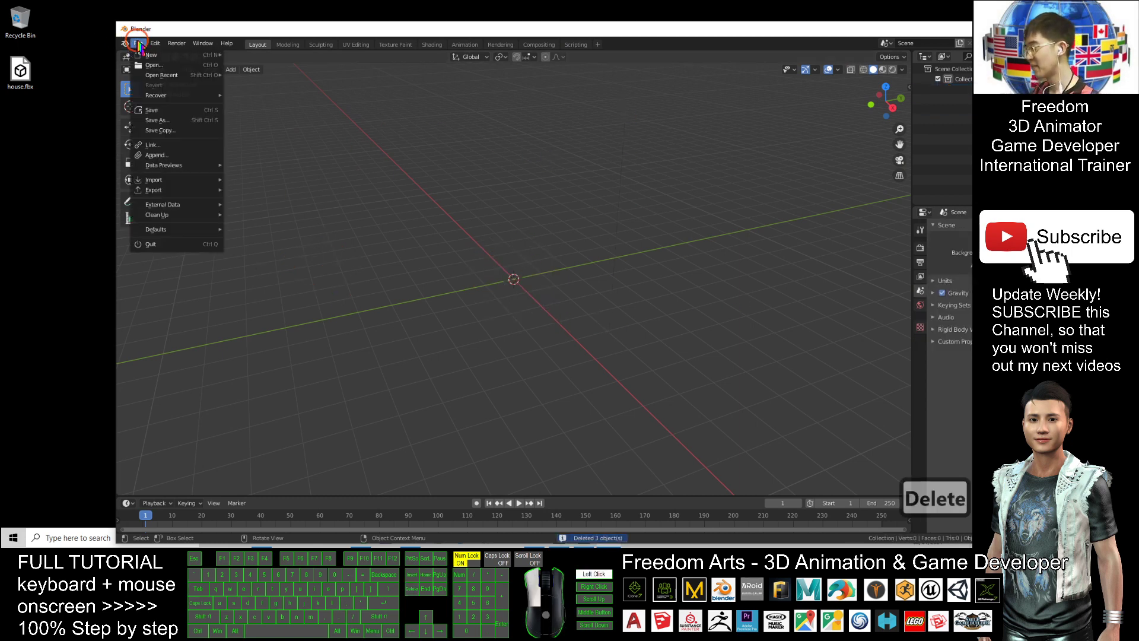
left_click(155, 180)
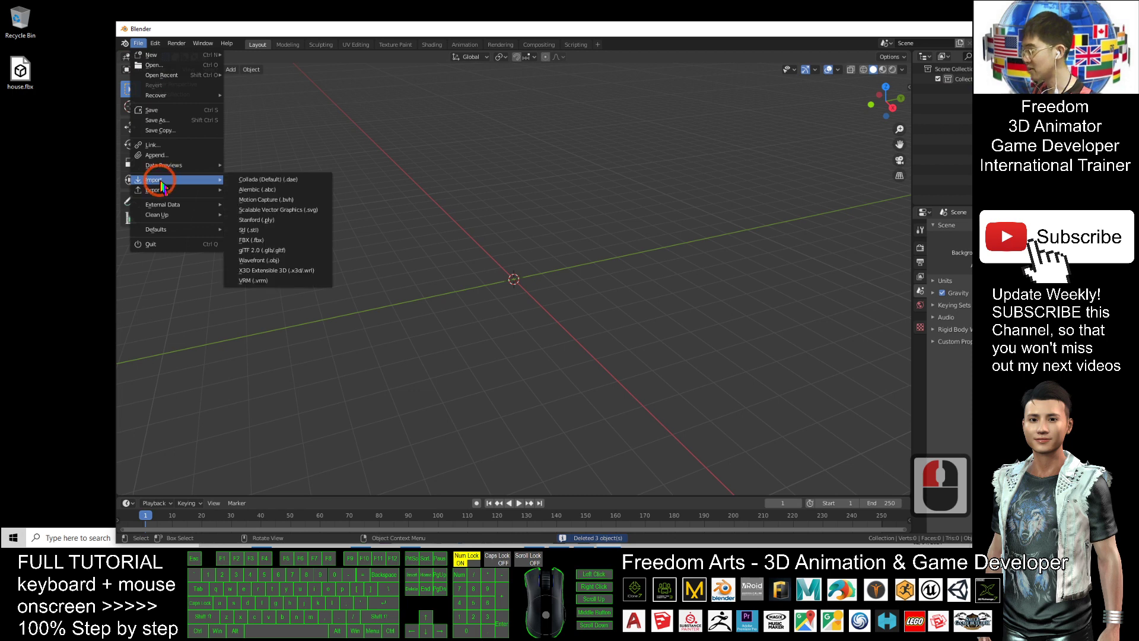
left_click(251, 240)
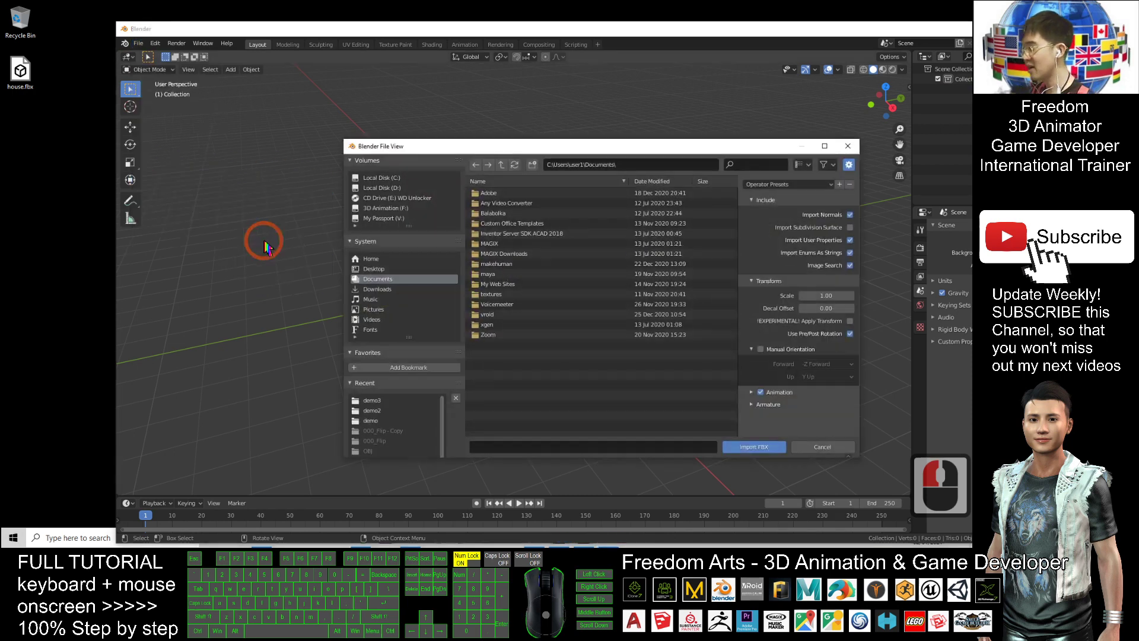
left_click(372, 269)
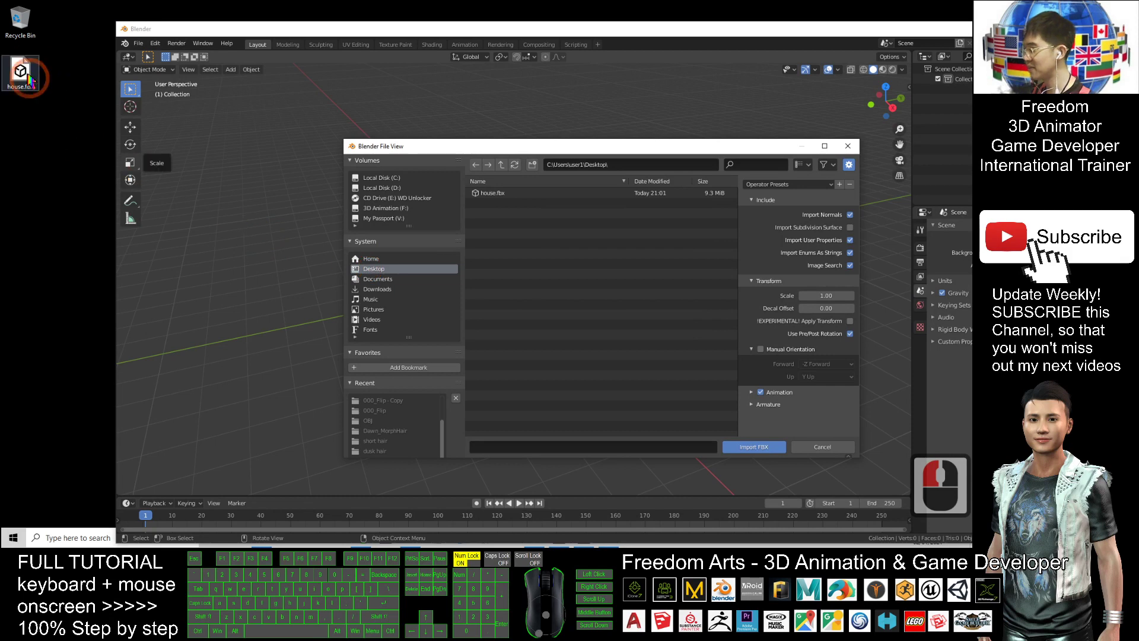
double_click(488, 196)
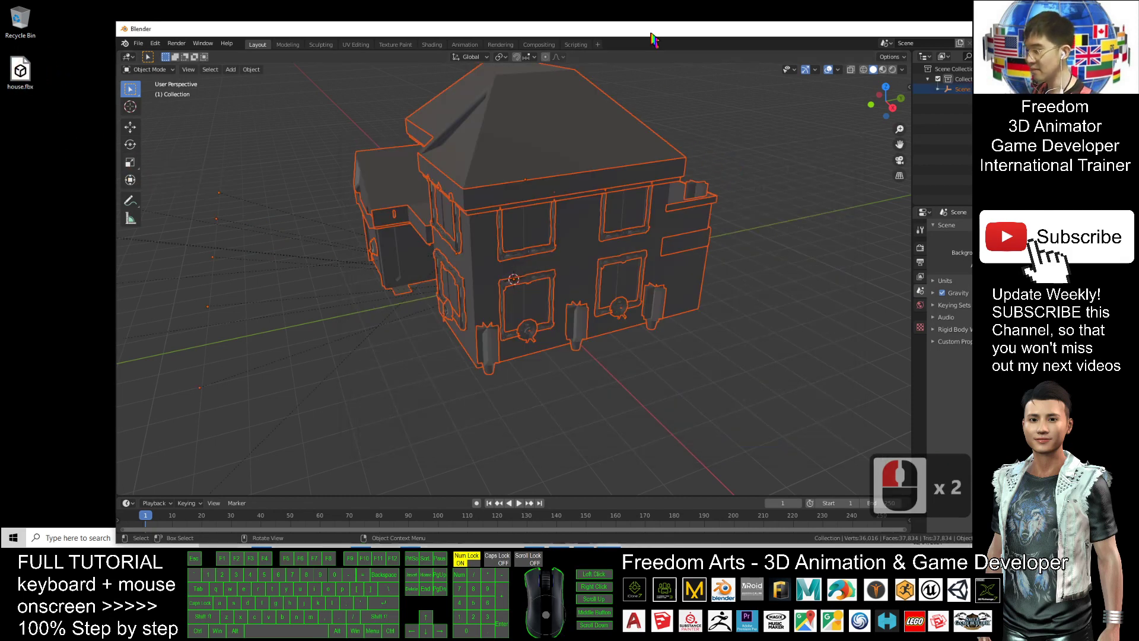
Step: Maximize Blender, orbit to a front-on view of the house, and box-select its parts
left_click_drag(654, 28, 533, 18)
scroll(585, 242, "down", 6)
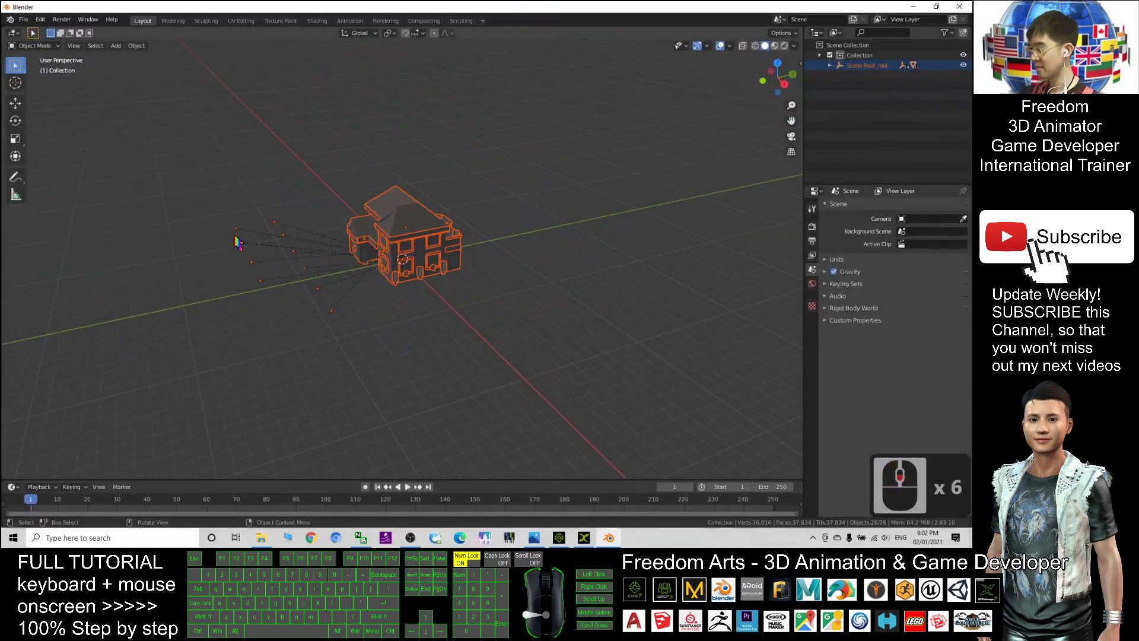
middle_click_drag(193, 240, 266, 264)
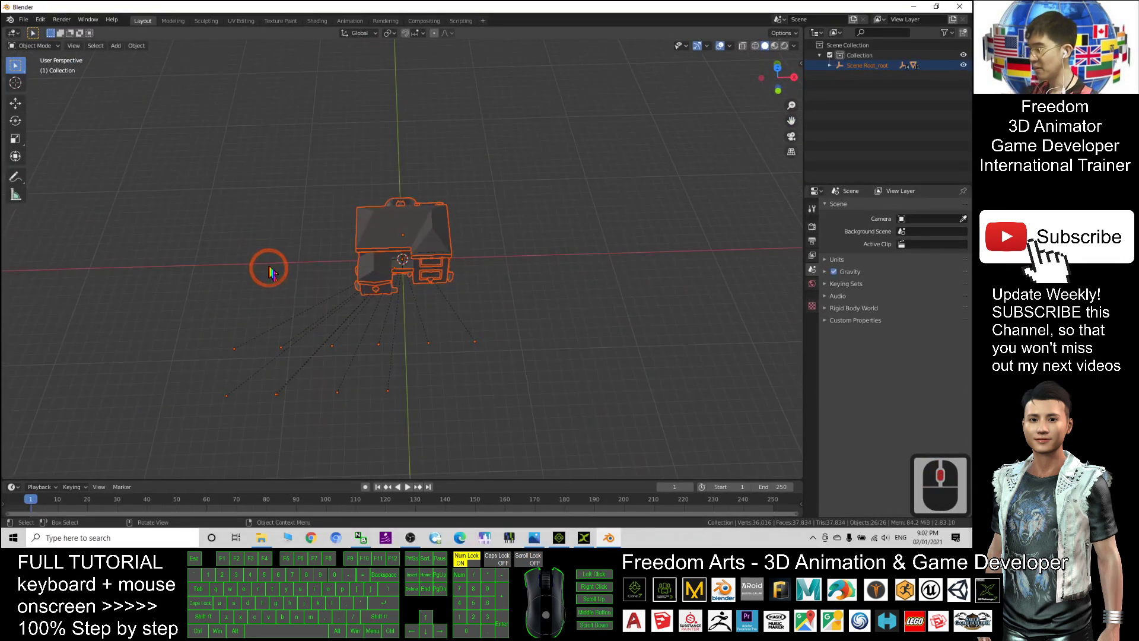
middle_click_drag(597, 354, 596, 325)
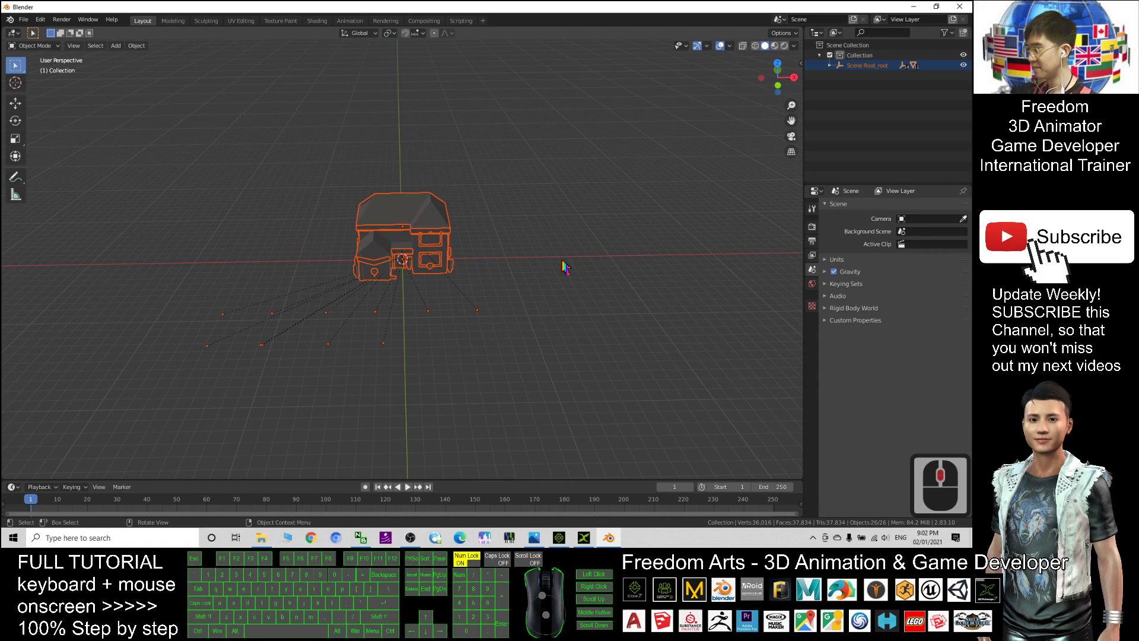
left_click(653, 195)
left_click(871, 65)
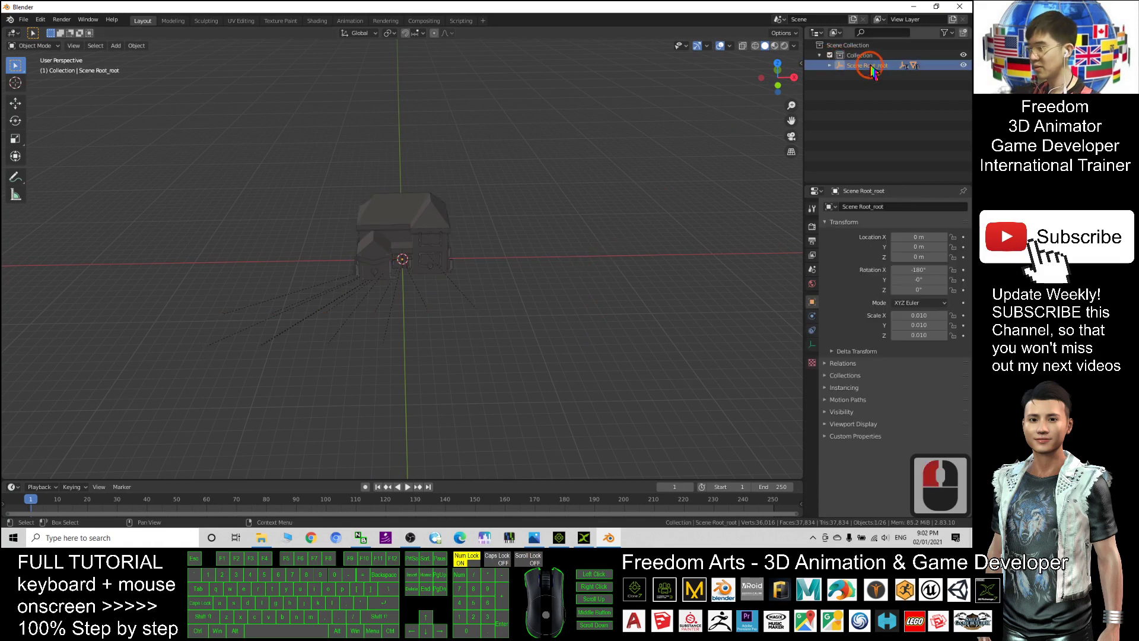
left_click(544, 235)
left_click_drag(553, 115, 140, 425)
left_click(858, 67)
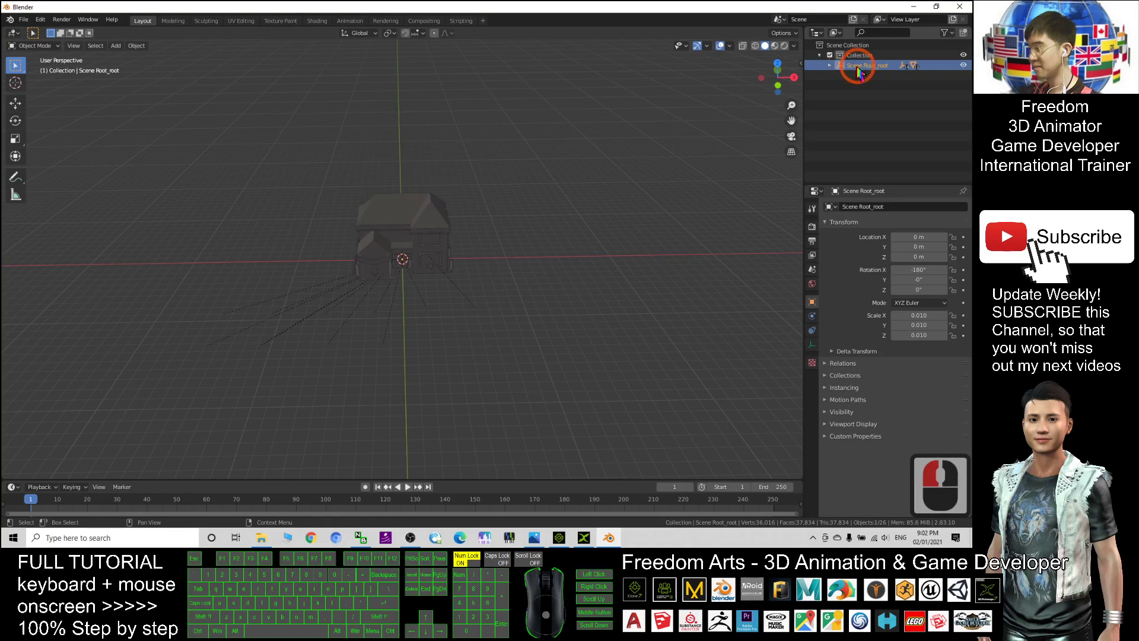
left_click_drag(649, 111, 113, 462)
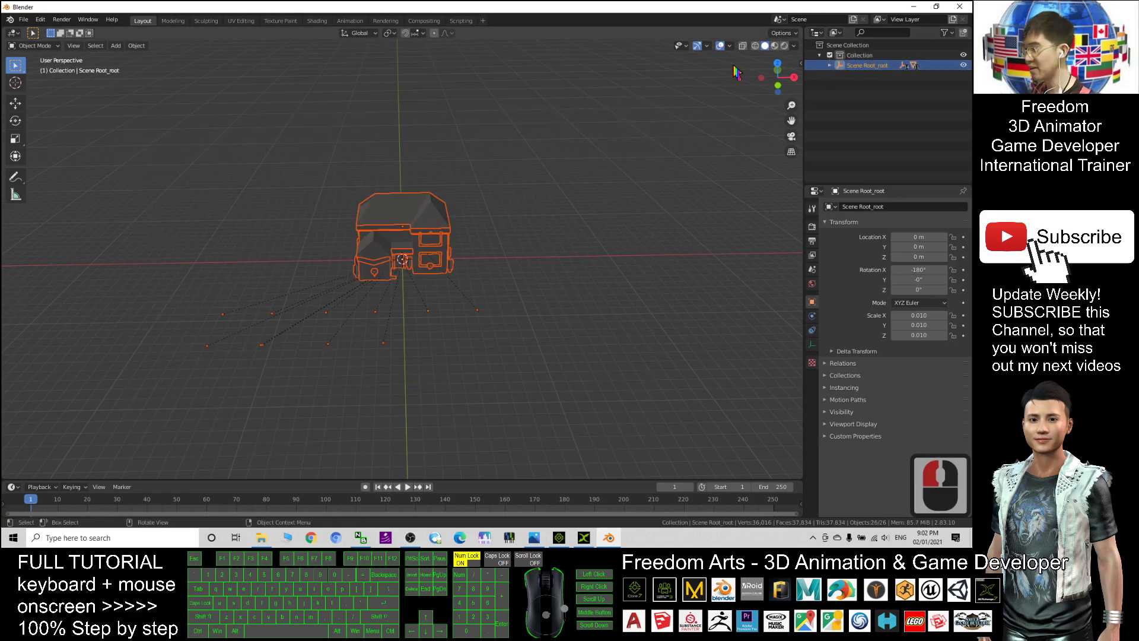
Step: Switch to Material Preview shading and reselect every part of the house
left_click(774, 46)
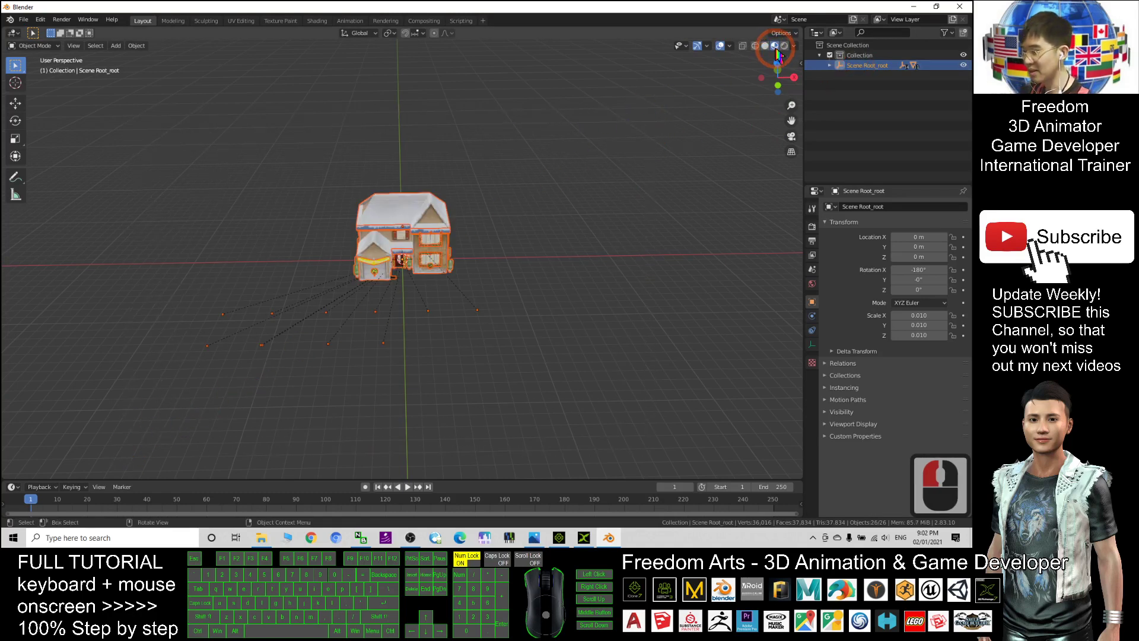
mouse_move(652, 229)
middle_mouse_down()
mouse_move(611, 237)
mouse_move(605, 213)
mouse_move(633, 221)
middle_mouse_up()
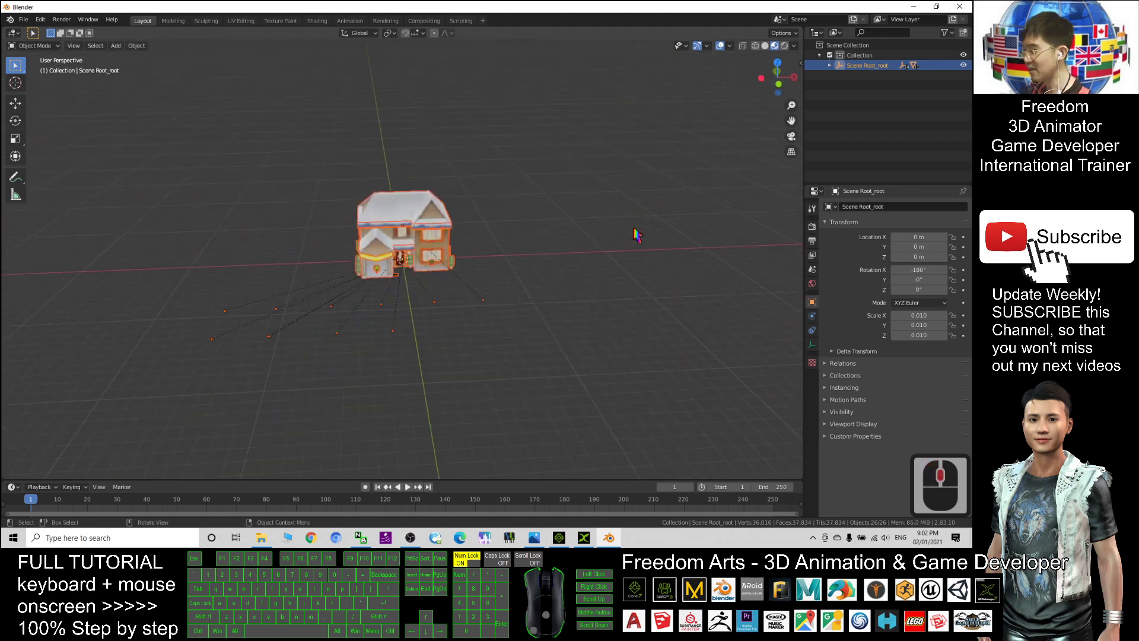
left_click(626, 220)
left_click(864, 67)
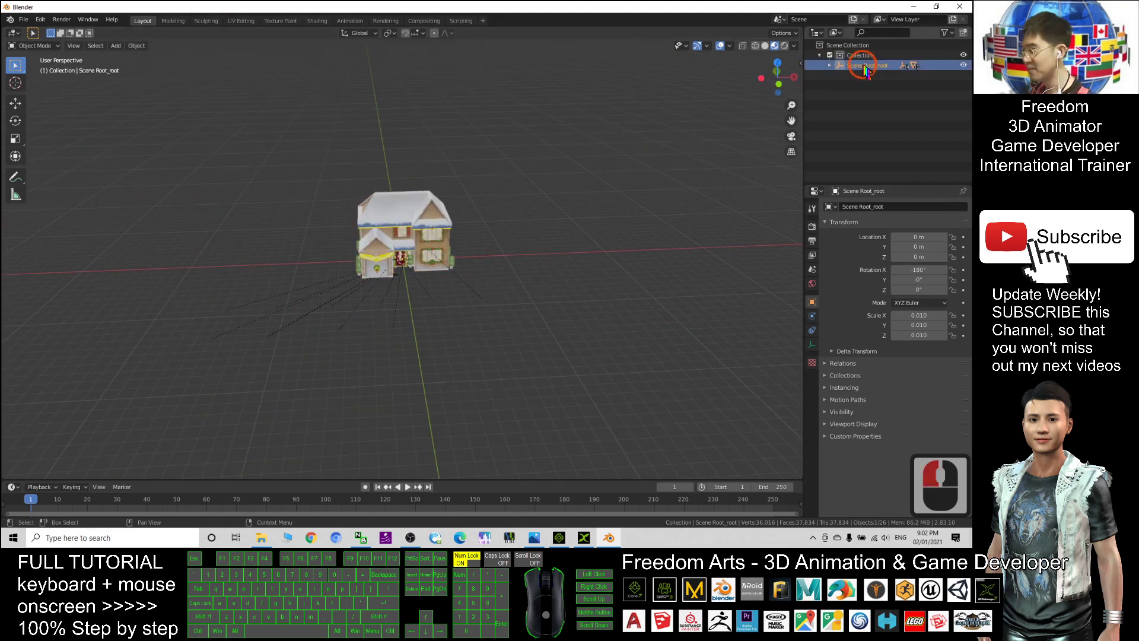
left_click(581, 120)
left_click_drag(582, 118, 181, 376)
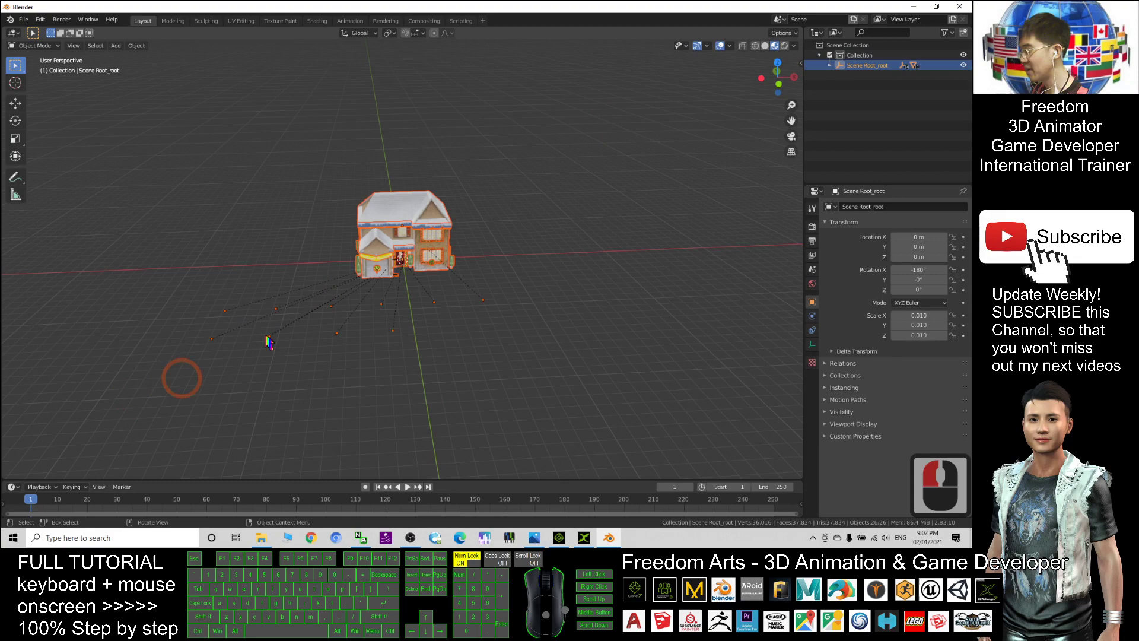
Step: Show the Object properties, revealing location 0 and scale 0.010 on every axis
scroll(487, 240, "up", 5)
scroll(486, 240, "down", 1)
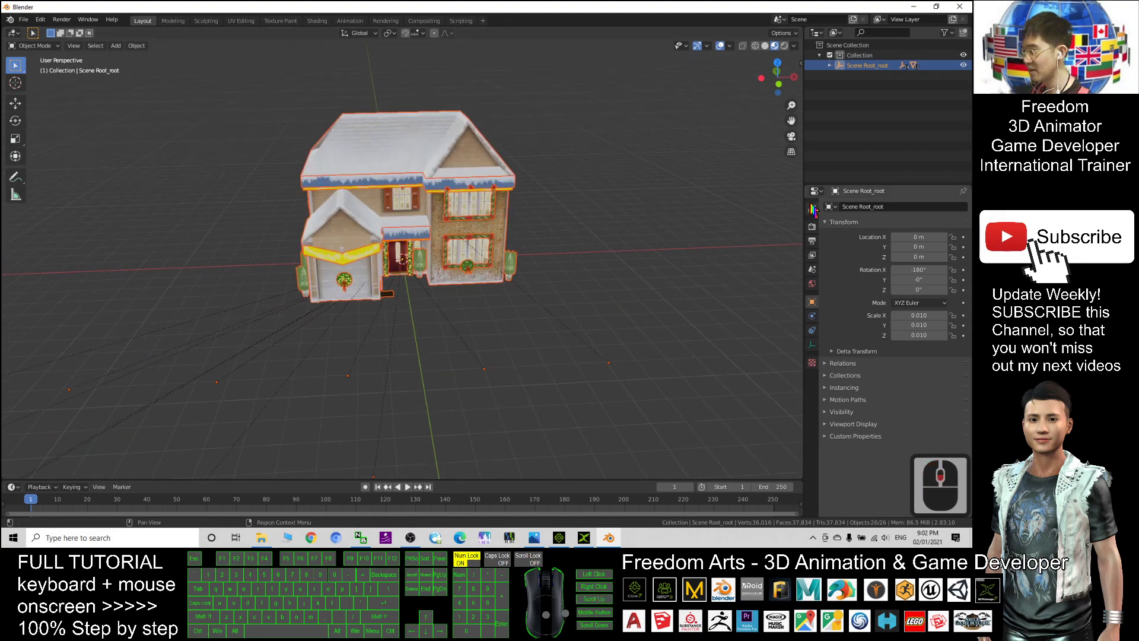
left_click(812, 255)
left_click(812, 302)
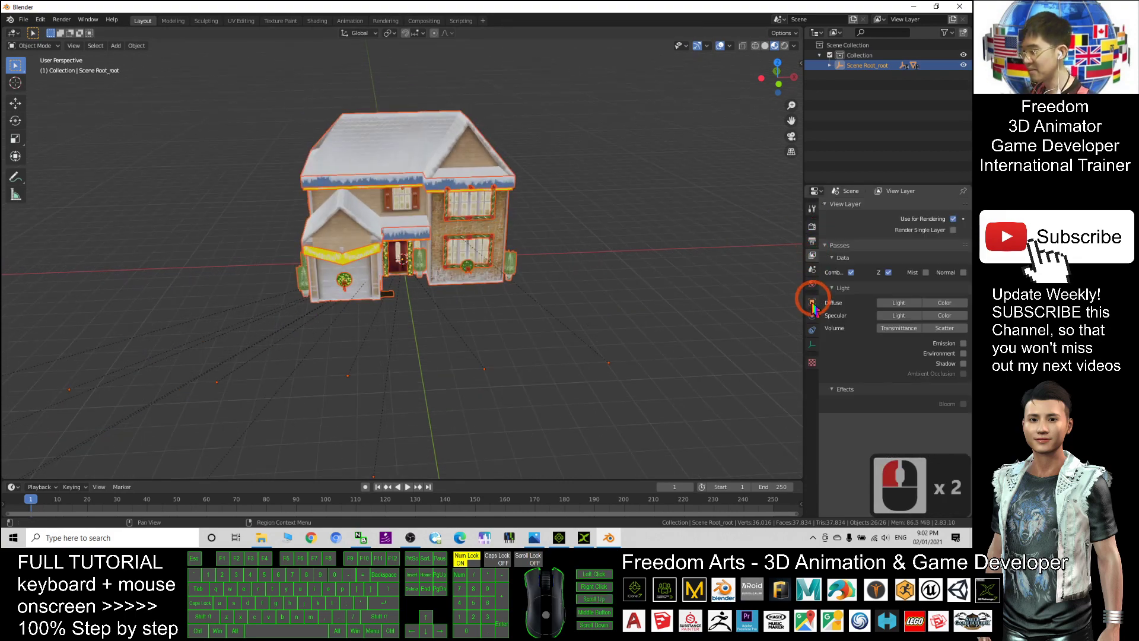
left_click(812, 301)
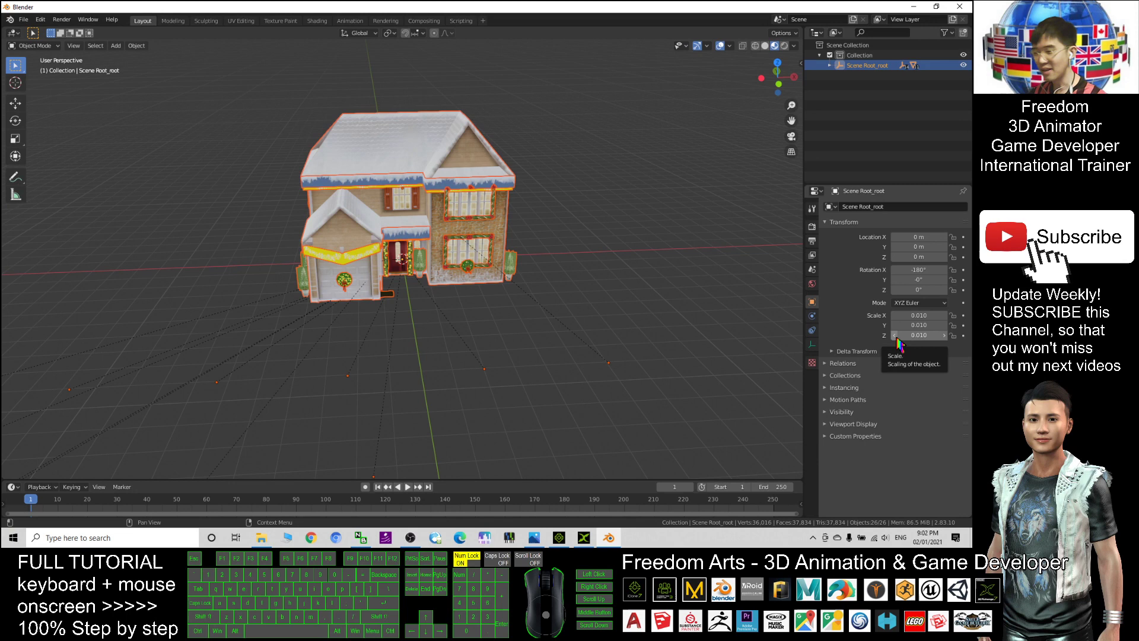
Step: Change Scale X from 0.01 to -0.01 to mirror the house
left_click(915, 316)
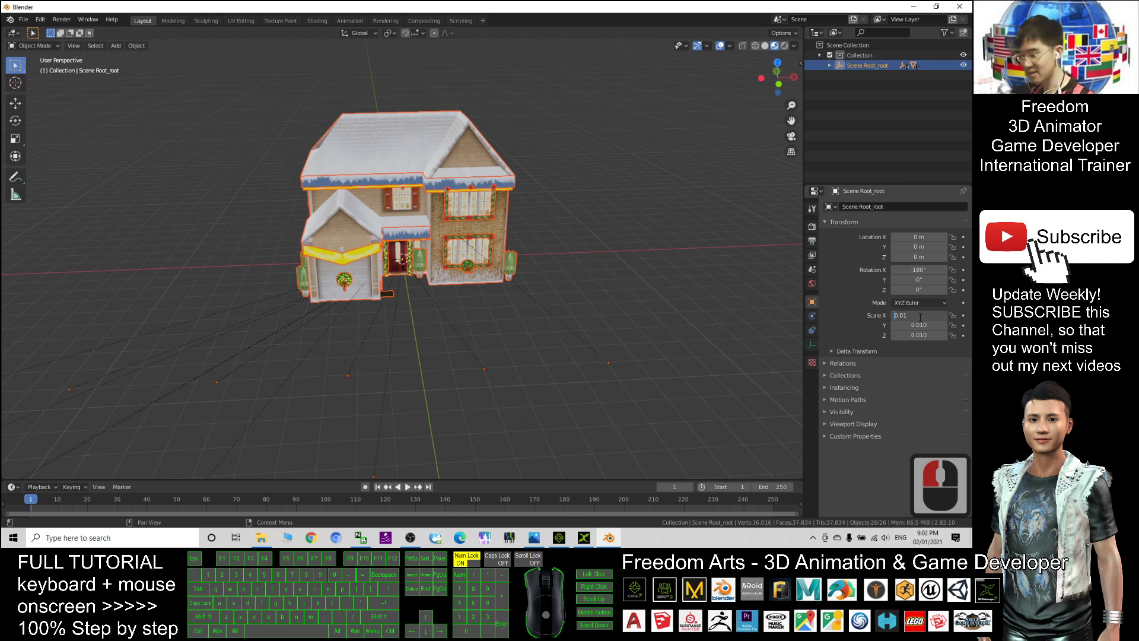
type("-")
key("Return")
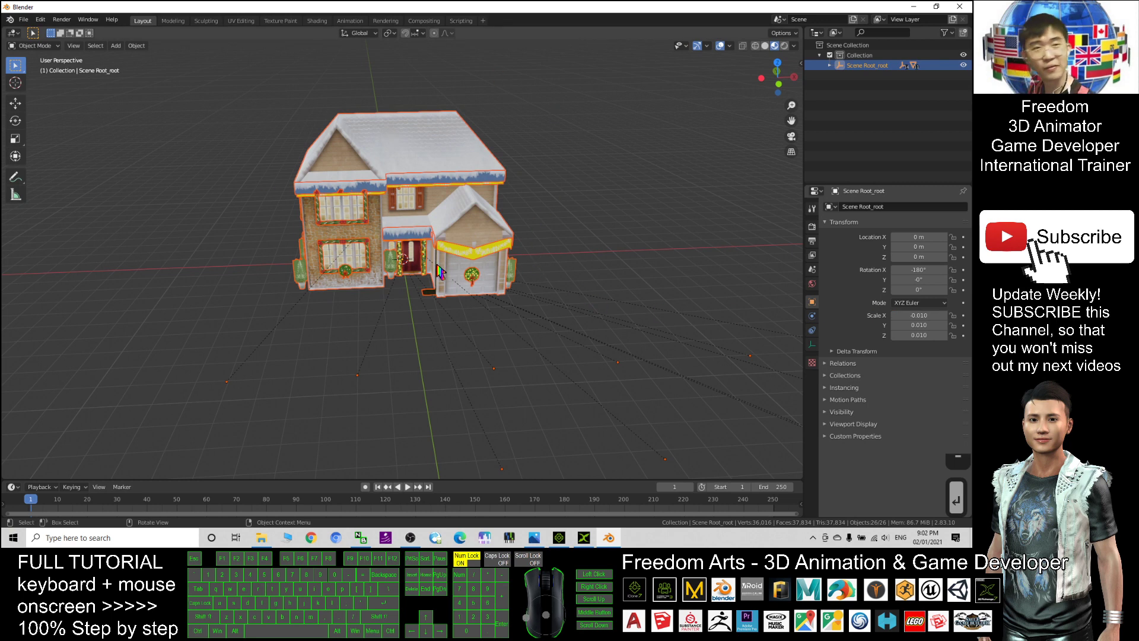
Step: Box-select the whole mirrored house and restore Blender's window to a smaller size
scroll(471, 191, "down", 7)
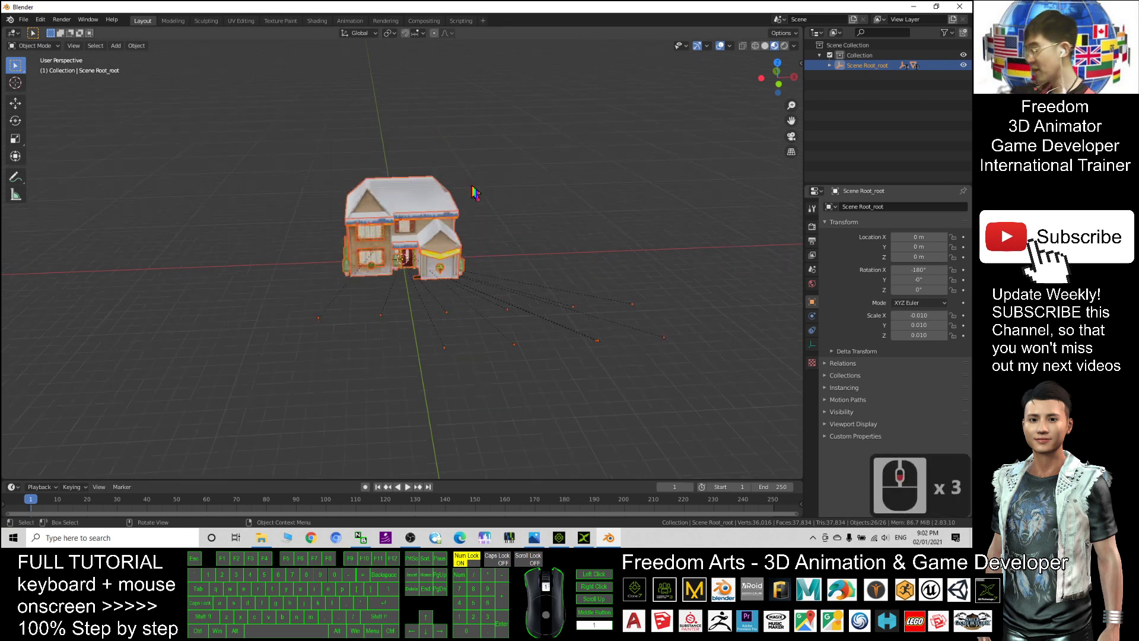
scroll(552, 190, "up", 3)
left_click(668, 143)
left_click_drag(682, 129, 208, 431)
left_click_drag(490, 7, 669, 52)
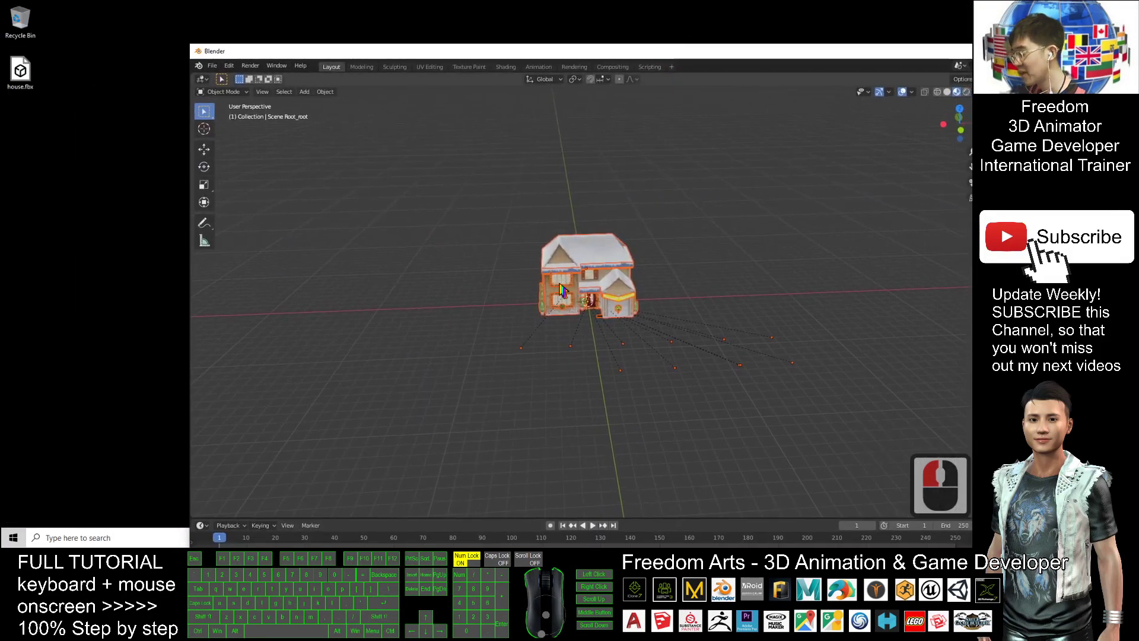
Step: Start an FBX export and browse to the Desktop folder
left_click(211, 65)
left_click(228, 212)
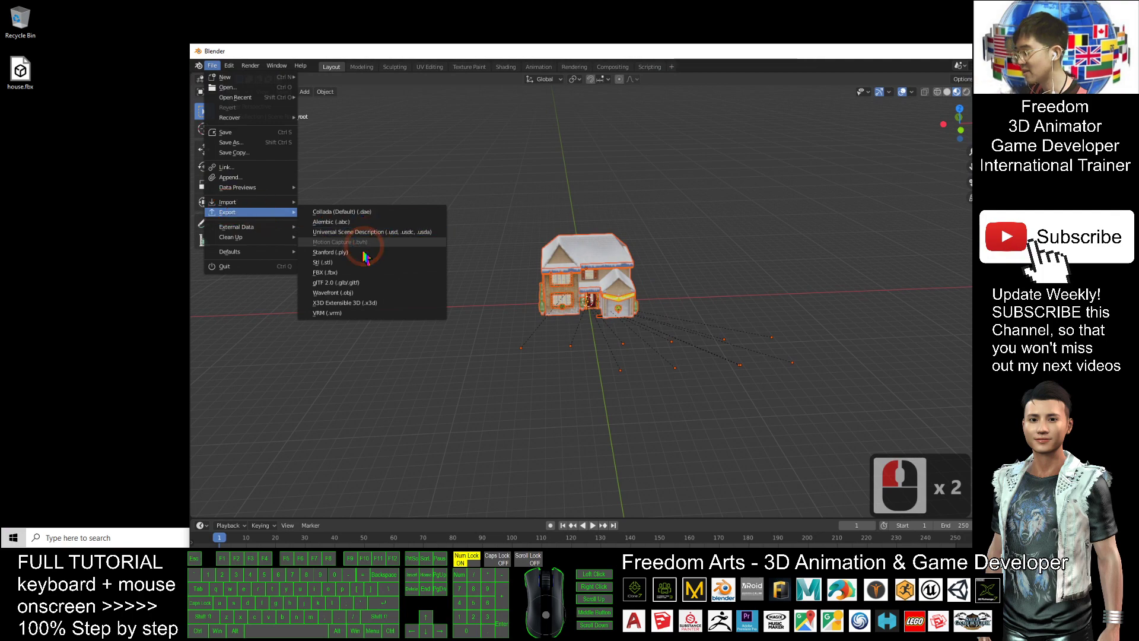
left_click(344, 273)
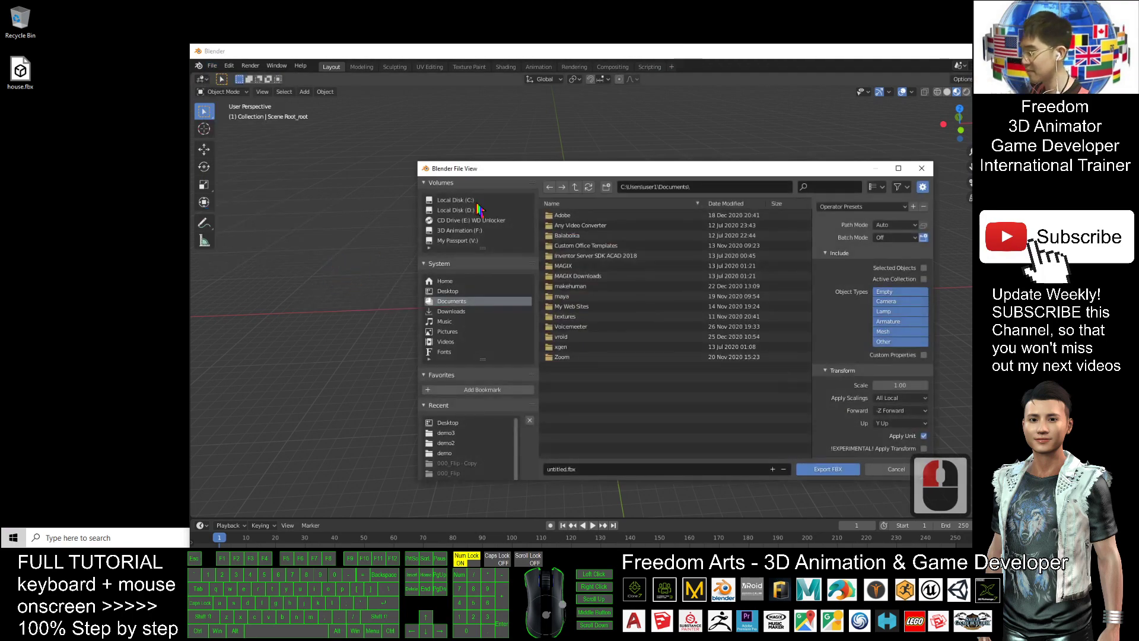
left_click_drag(519, 169, 453, 127)
left_click(380, 250)
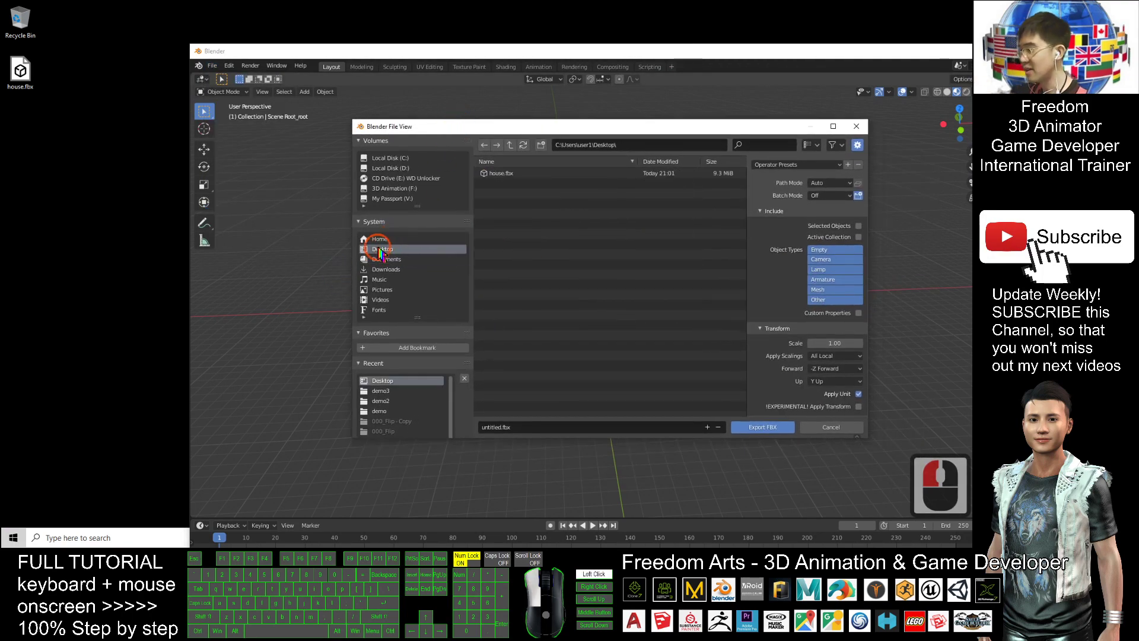
Step: Export the mirrored house as 'house (flip).fbx' and check it on the desktop
left_click(510, 202)
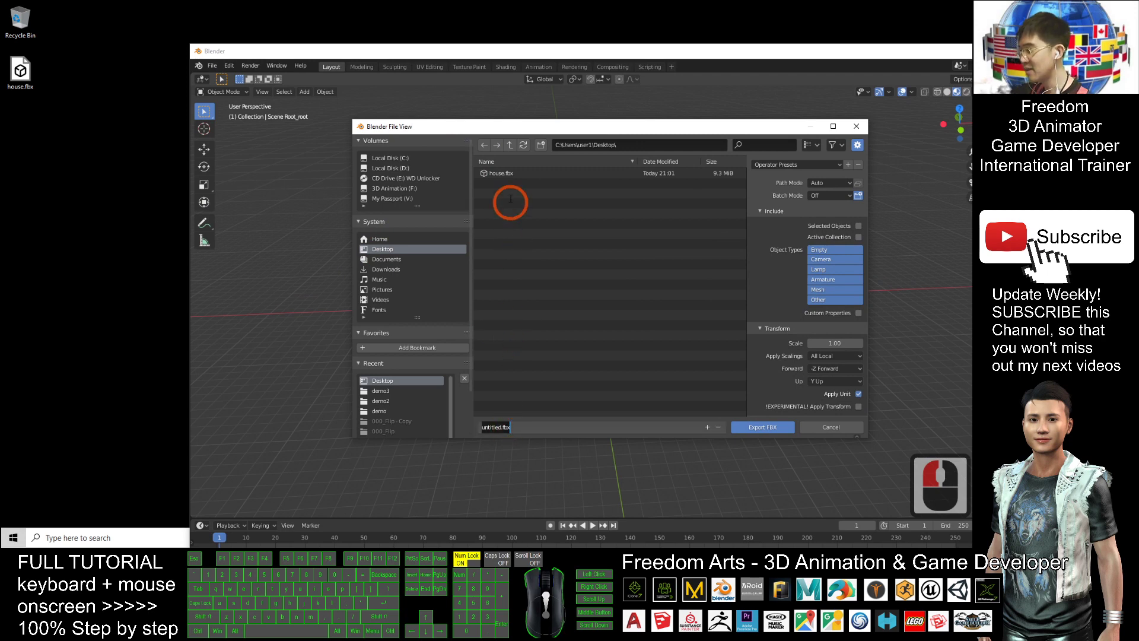
left_click(496, 173)
left_click(497, 173)
left_click(497, 427)
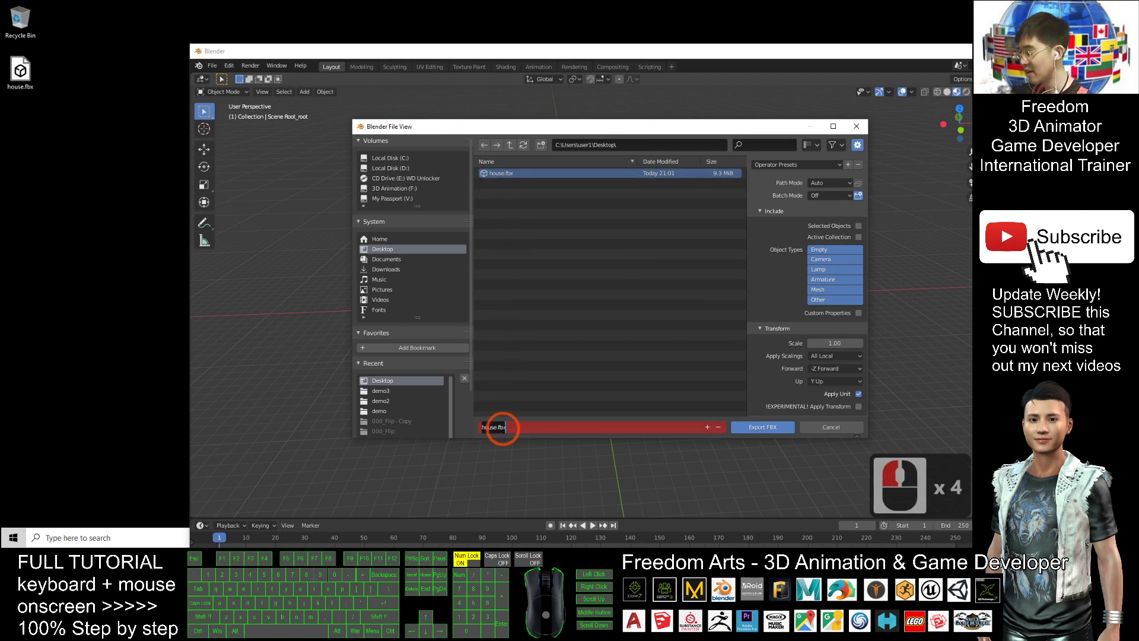
key("BackSpace")
key("BackSpace")
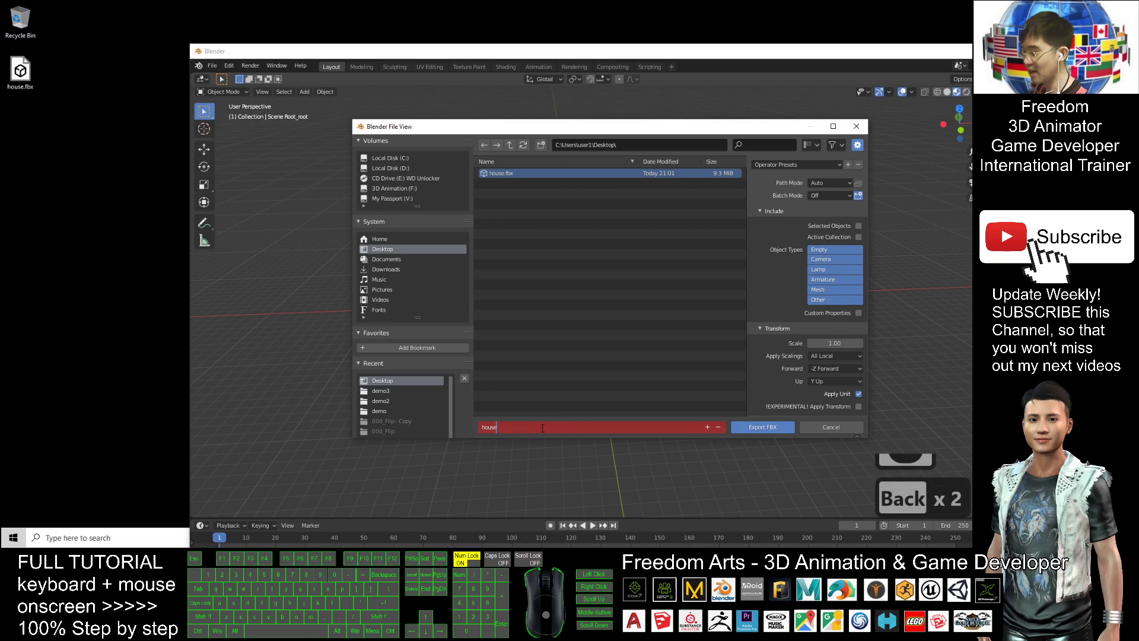
type("(")
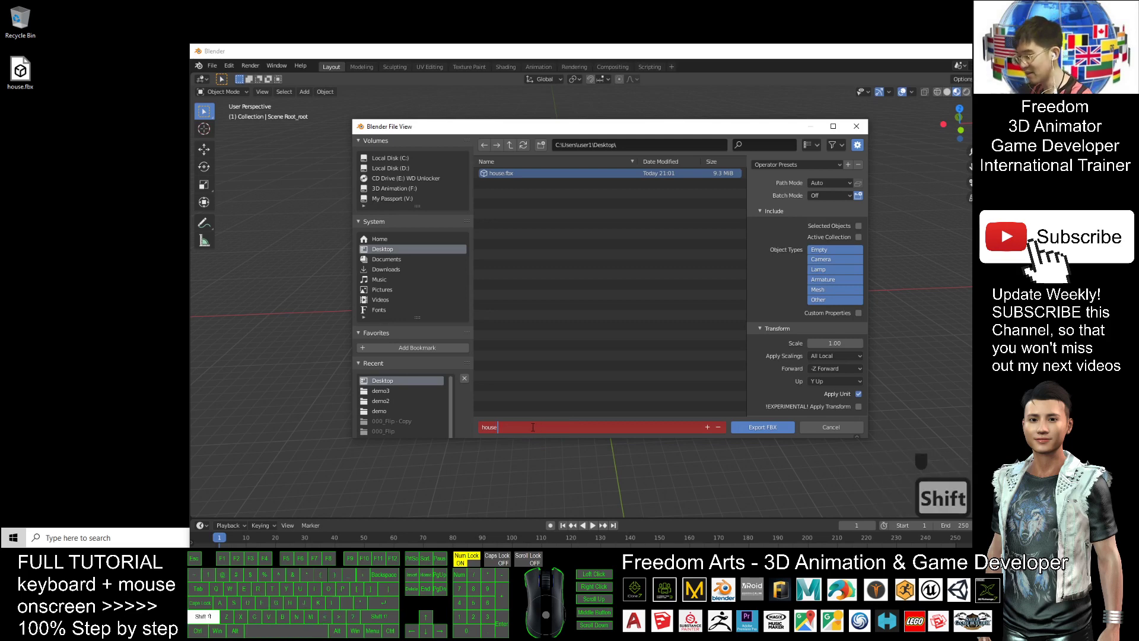
type("flip).fbx")
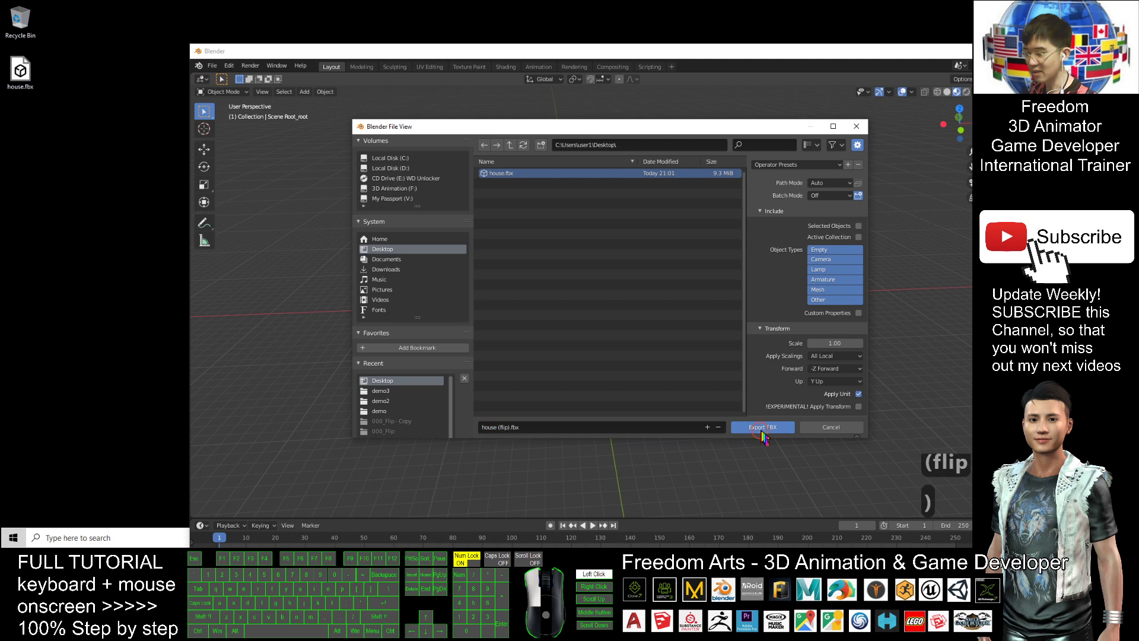
double_click(762, 427)
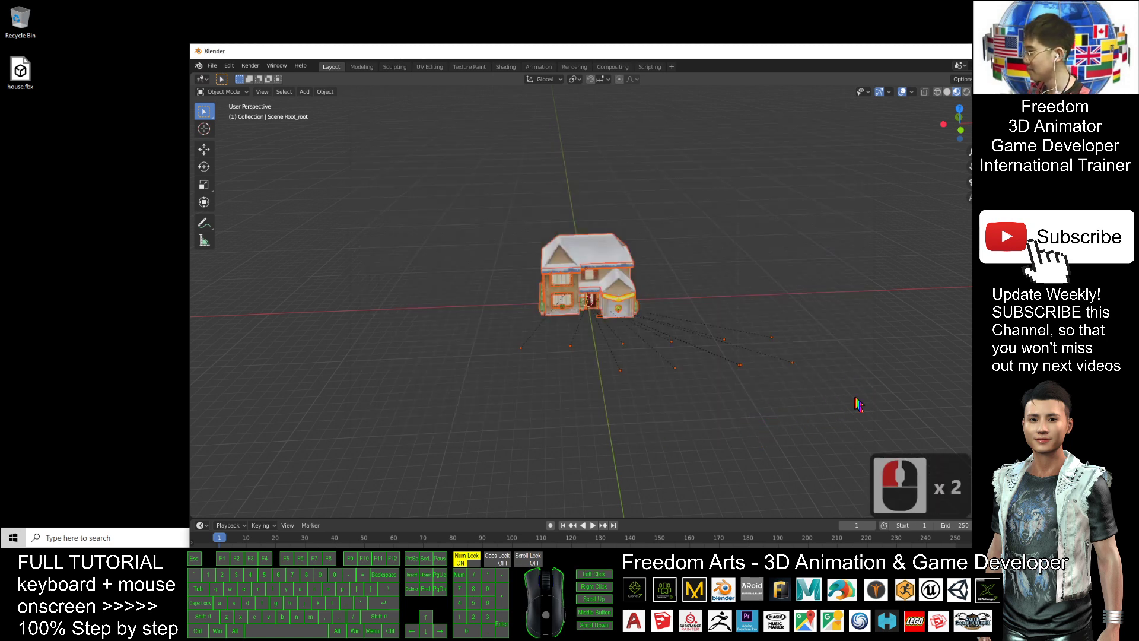
left_click(20, 122)
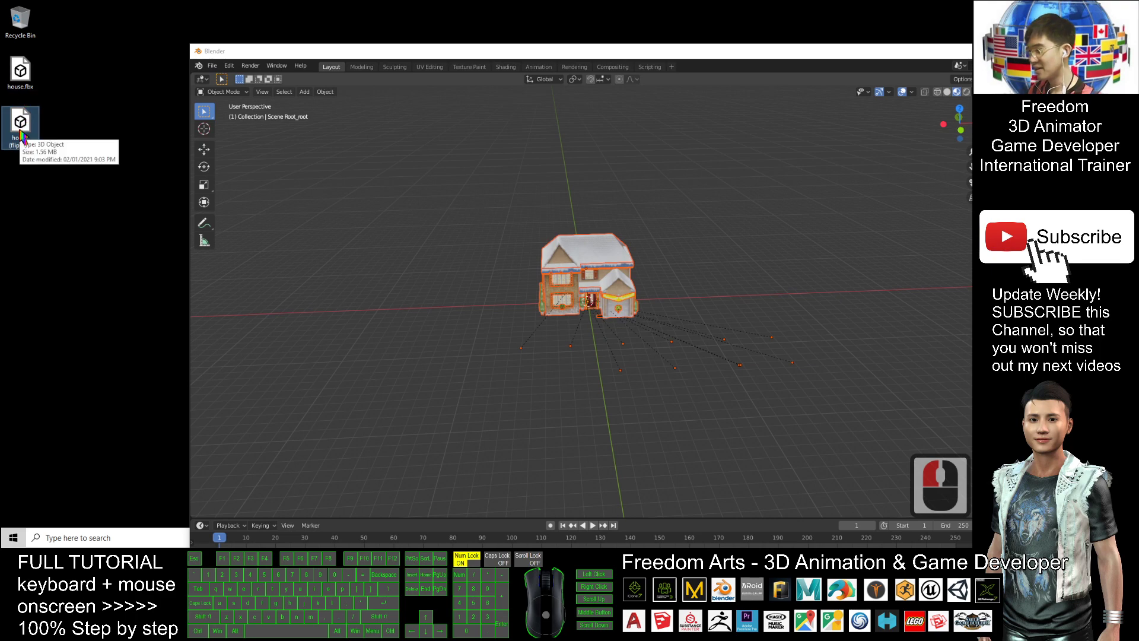
Step: Minimize Blender and bring the iClone 7 house project back on screen
double_click(719, 54)
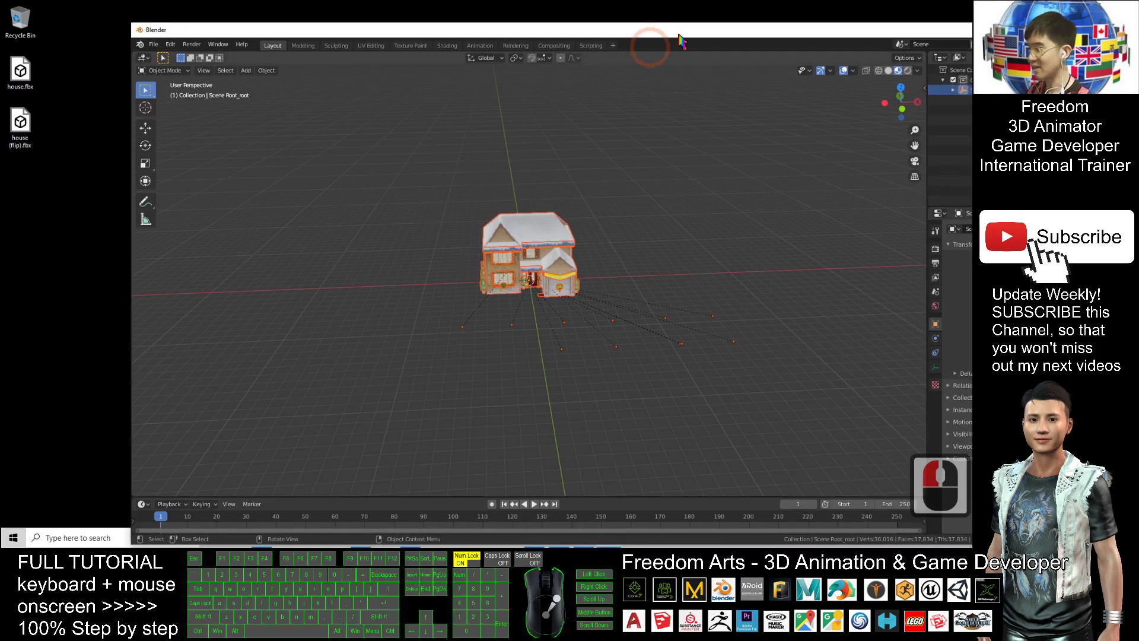
left_click(914, 7)
left_click(692, 188)
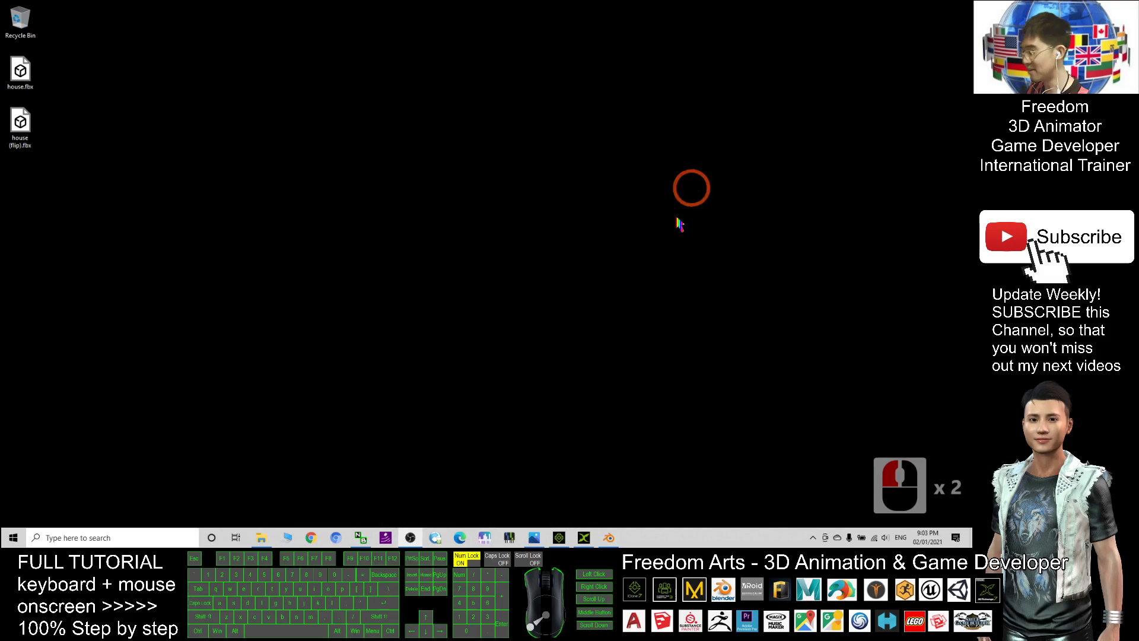
left_click(584, 538)
left_click(559, 538)
Step: Shrink the iClone window and drag house (flip).fbx from the desktop into the viewport
scroll(552, 331, "down", 20)
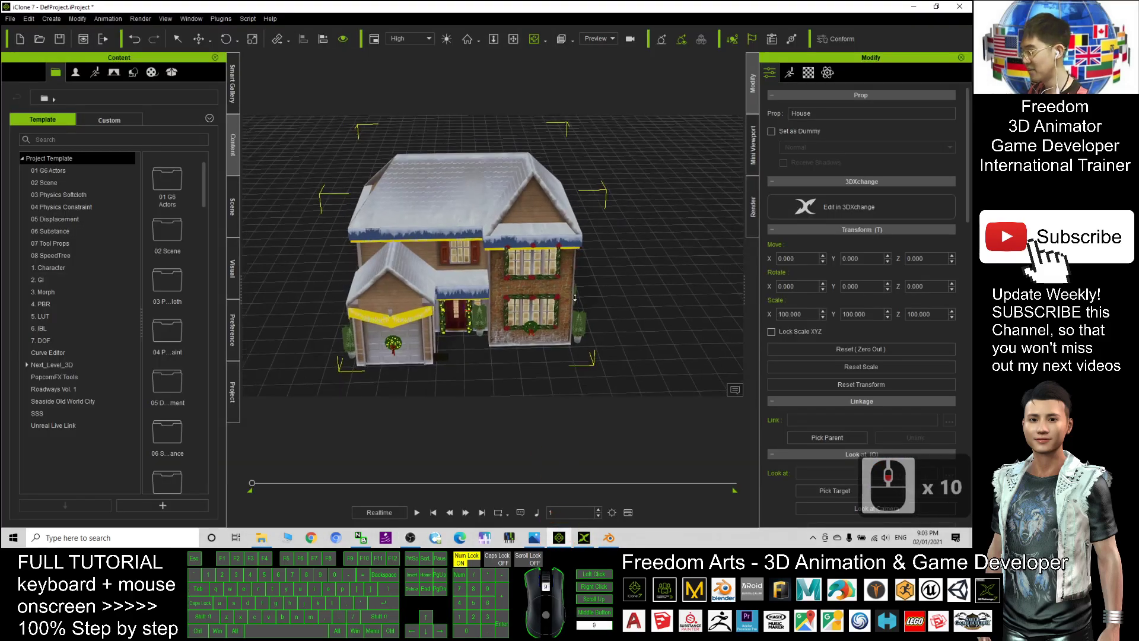
key("c")
left_click_drag(552, 331, 511, 325)
left_click_drag(508, 7, 411, 58)
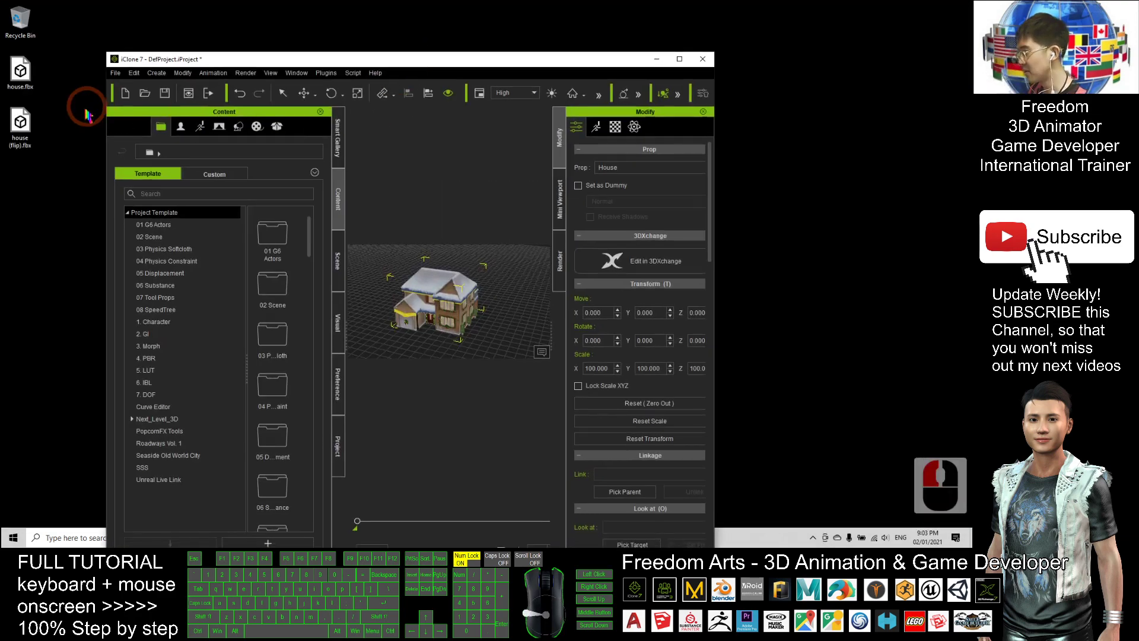
left_click_drag(21, 140, 516, 326)
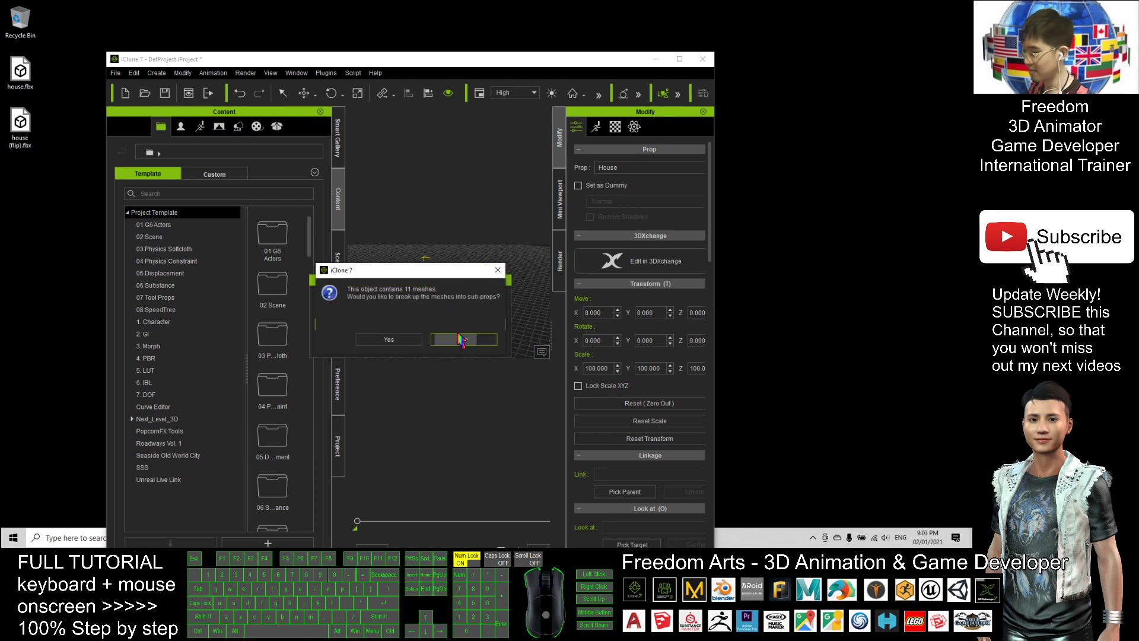
Step: Keep the flipped house as one prop, maximize iClone, and slide it forward in line with the original
left_click(463, 340)
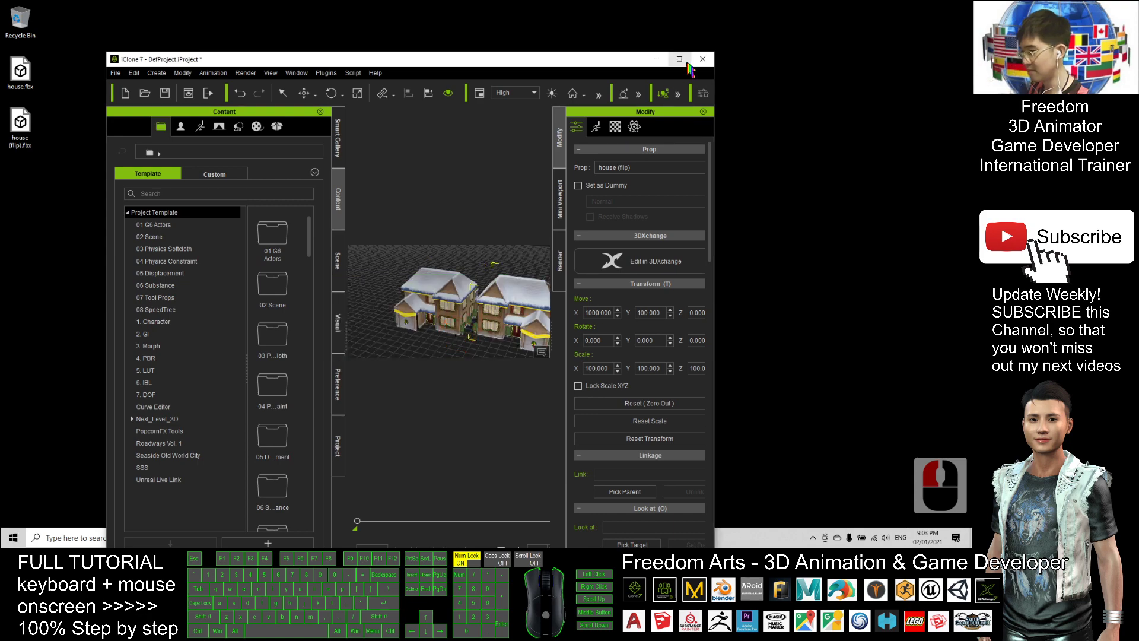
left_click(679, 59)
key("c")
key("c")
key("c")
key("c")
key("c")
key("c")
key("c")
key("c")
key("c")
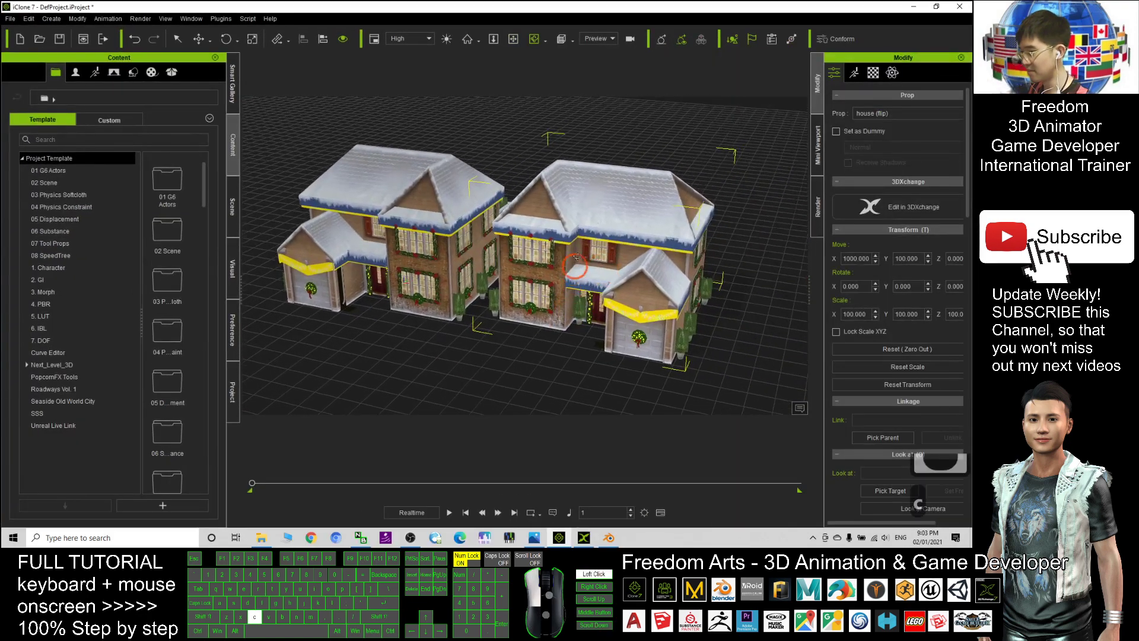
key("w")
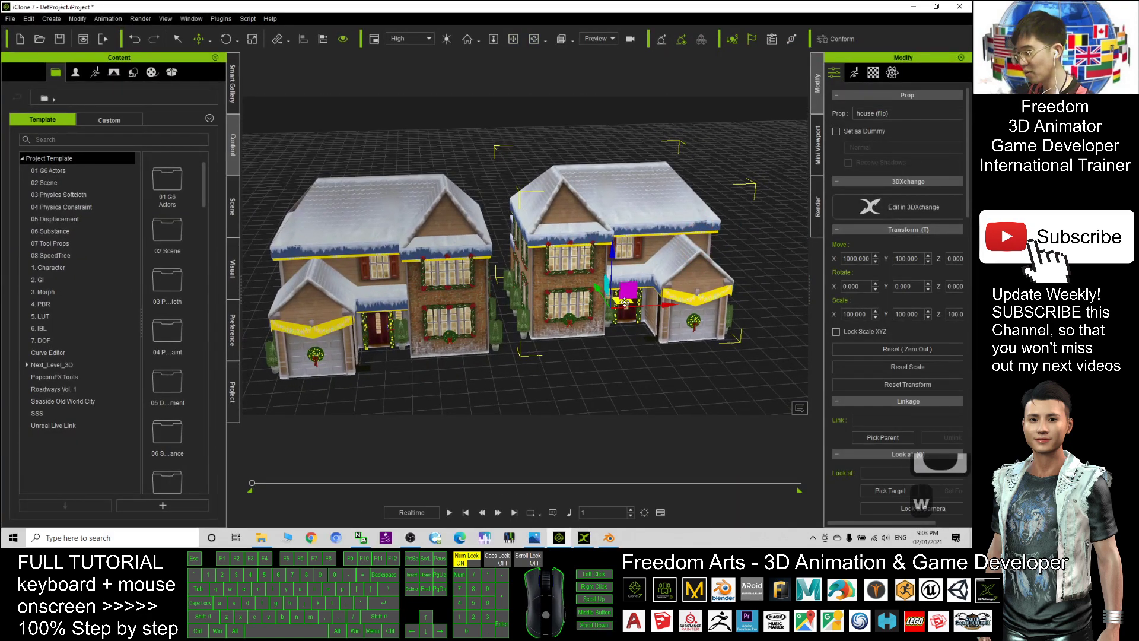
left_click_drag(625, 303, 715, 311)
Step: Orbit and pan around both houses to reach a frontal view of them
key("c")
left_click_drag(691, 273, 712, 258)
key("x")
left_click_drag(687, 264, 654, 248)
key("c")
key("x")
key("c")
key("x")
key("c")
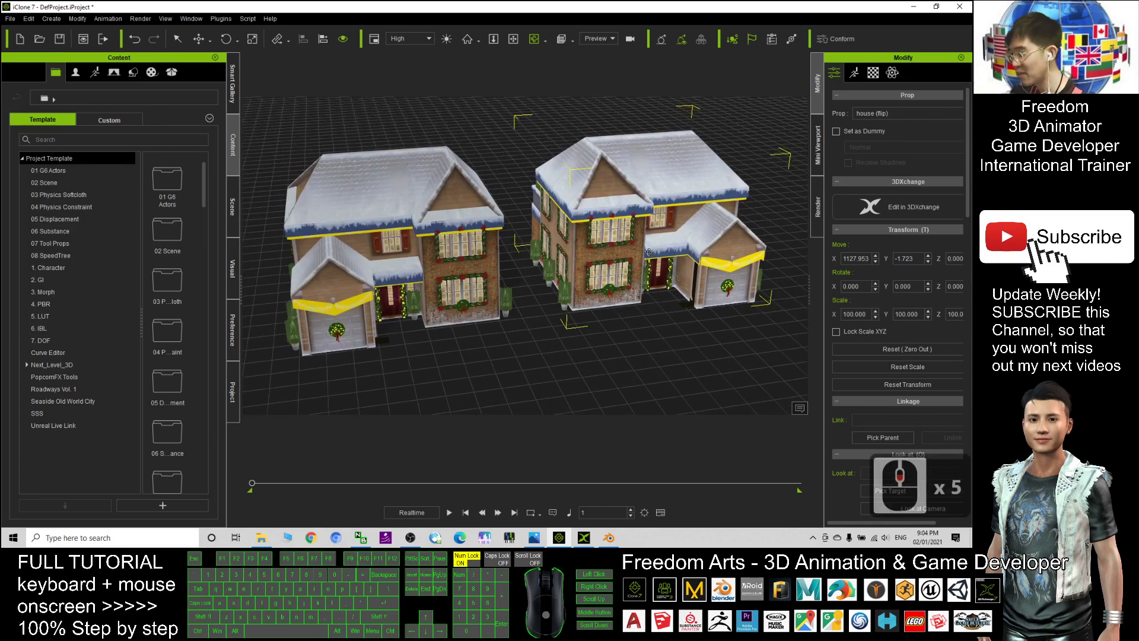
left_click_drag(336, 289, 420, 182)
key("c")
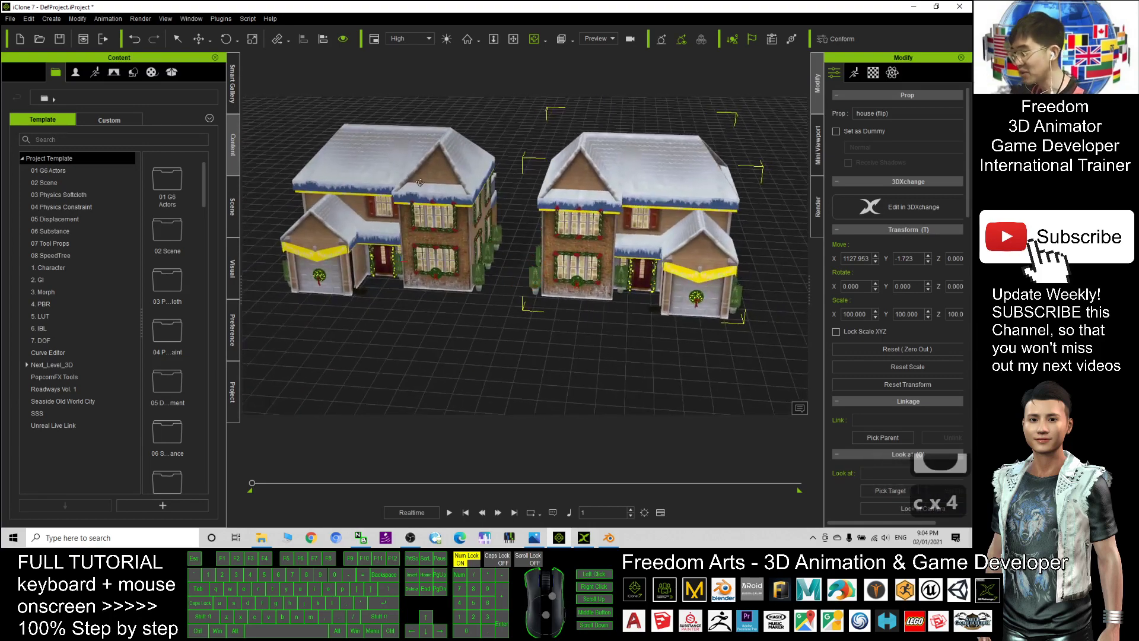
left_click_drag(405, 235, 508, 241)
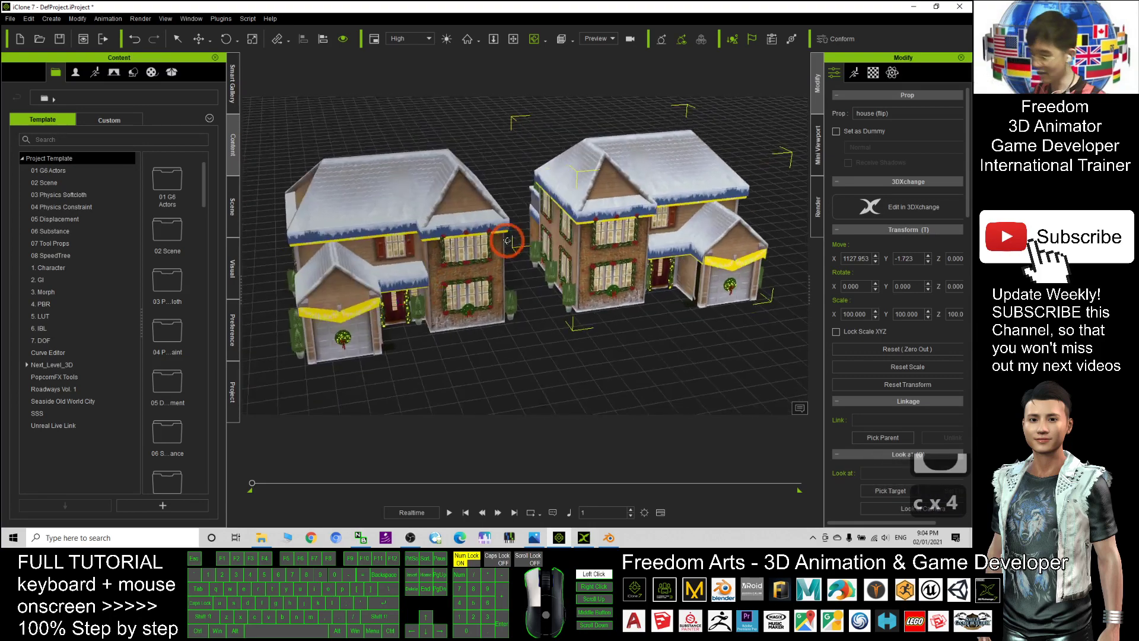
key("c")
left_click_drag(415, 237, 363, 267)
Step: Move the mirrored house along X to stand beside the original at X 1044.056
key("w")
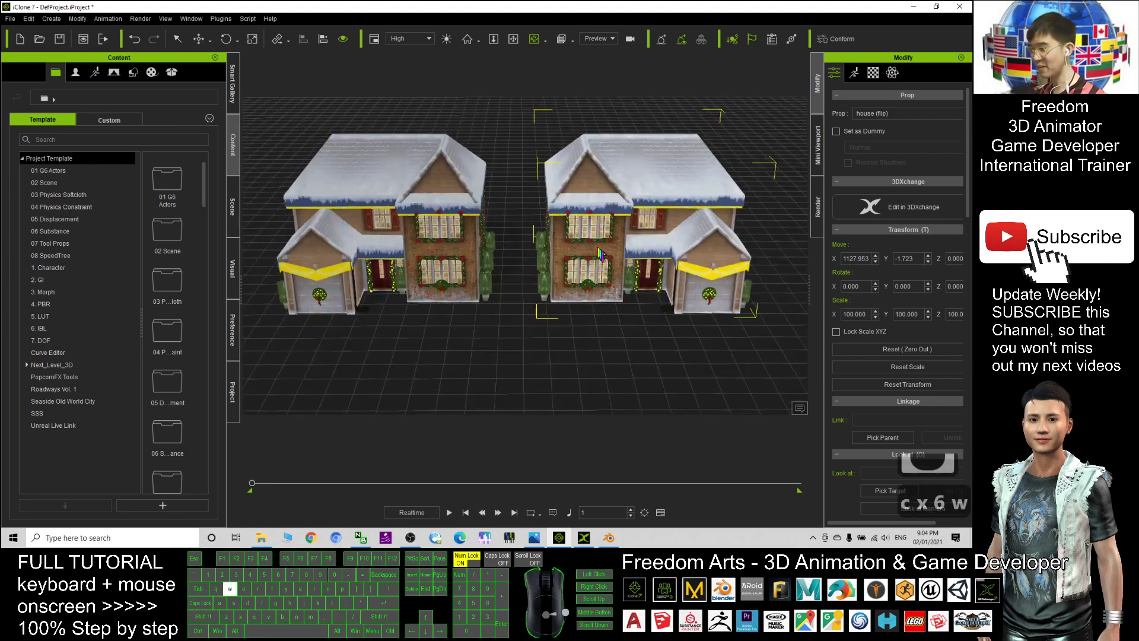
left_click_drag(689, 274, 327, 232)
key("c")
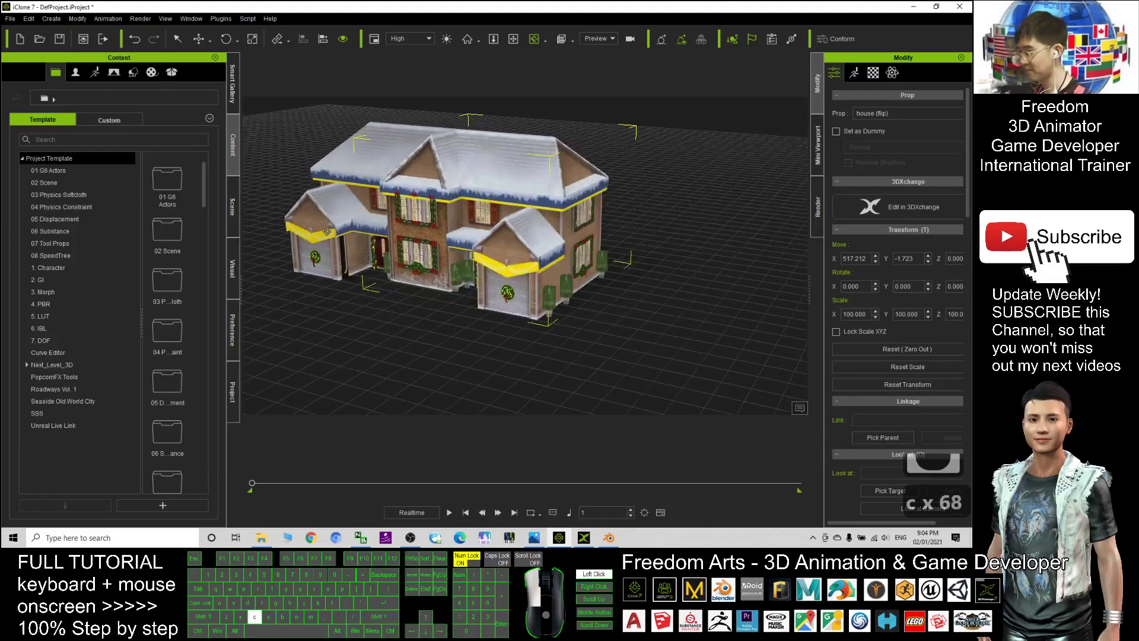
key("w")
left_click_drag(561, 286, 480, 280)
key("c")
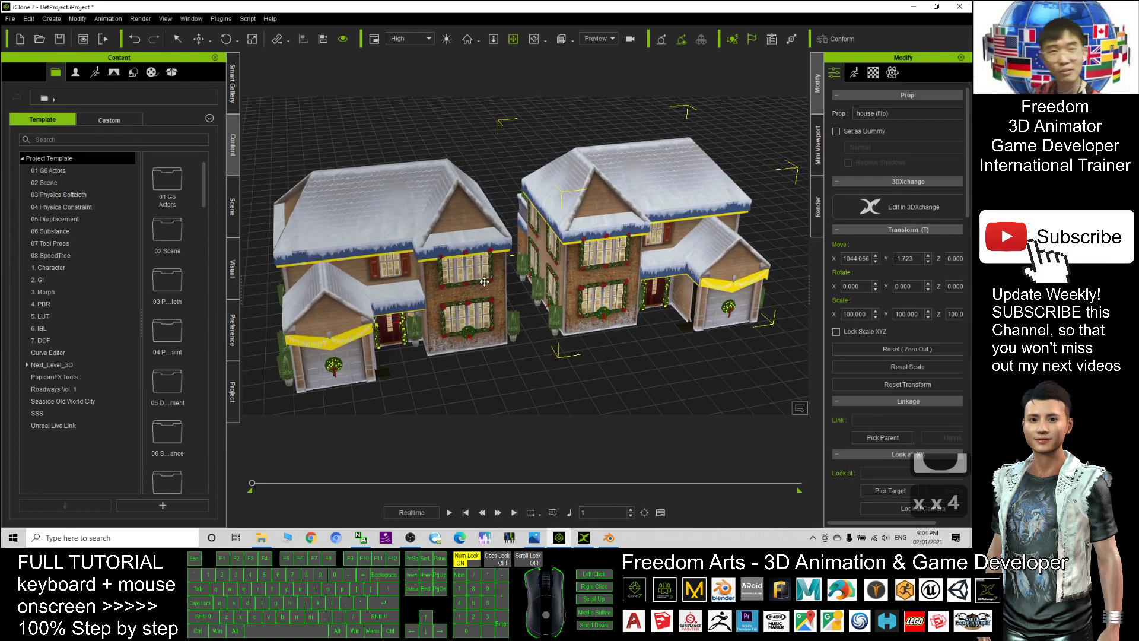
Step: Display the 'How to flip objects for iClone7' cover.png in Photos
left_click(534, 538)
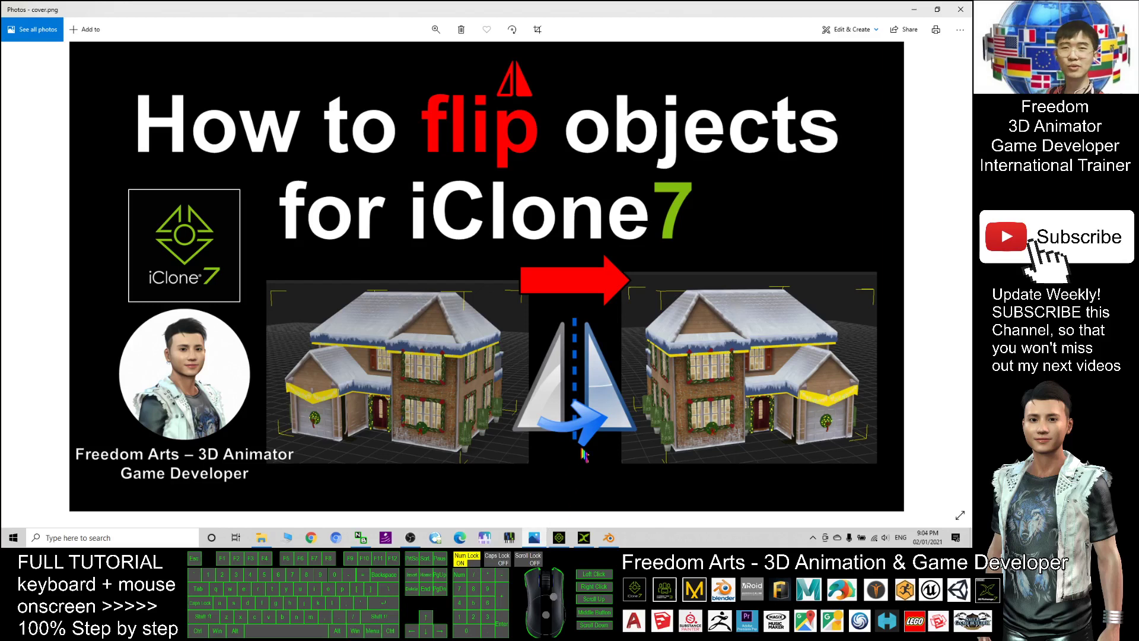
left_click(912, 12)
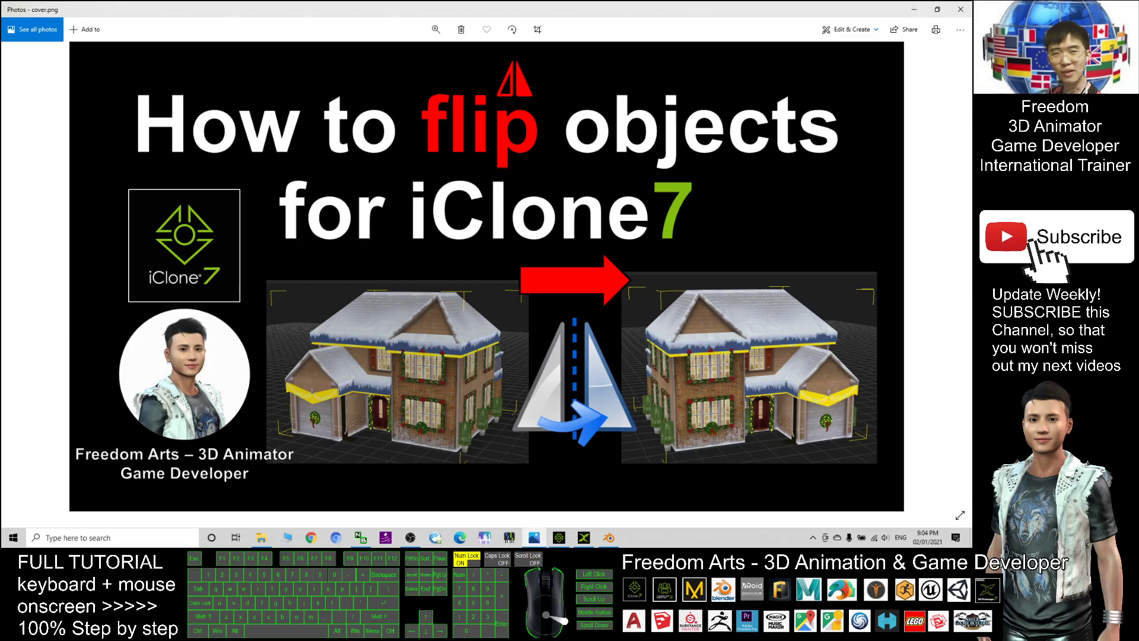